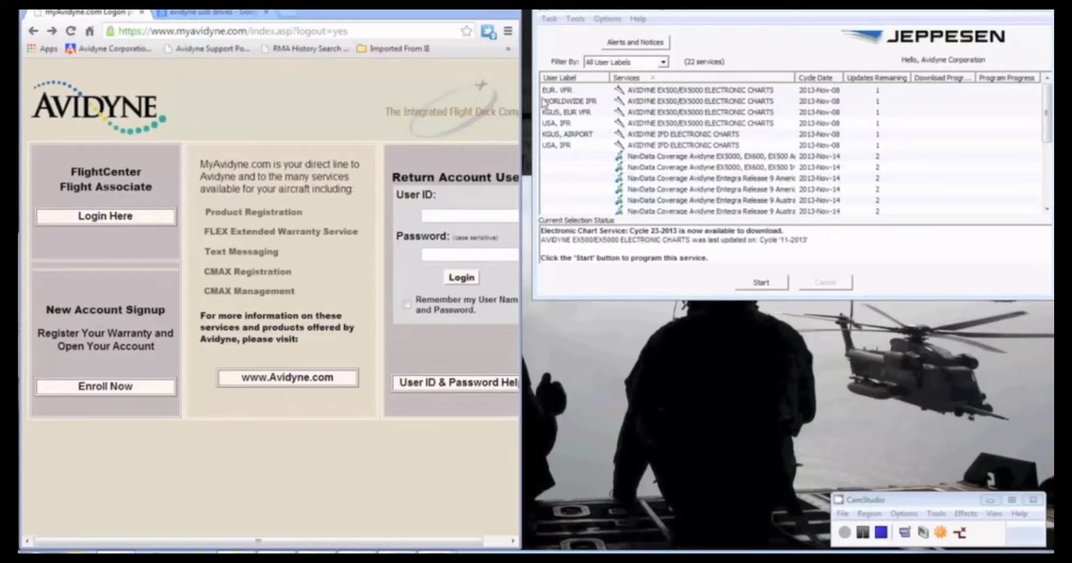
# Open the Avidyne Approved USB flash drives page from the search results, then open Computer with Win+E
pyautogui.click(225, 14)
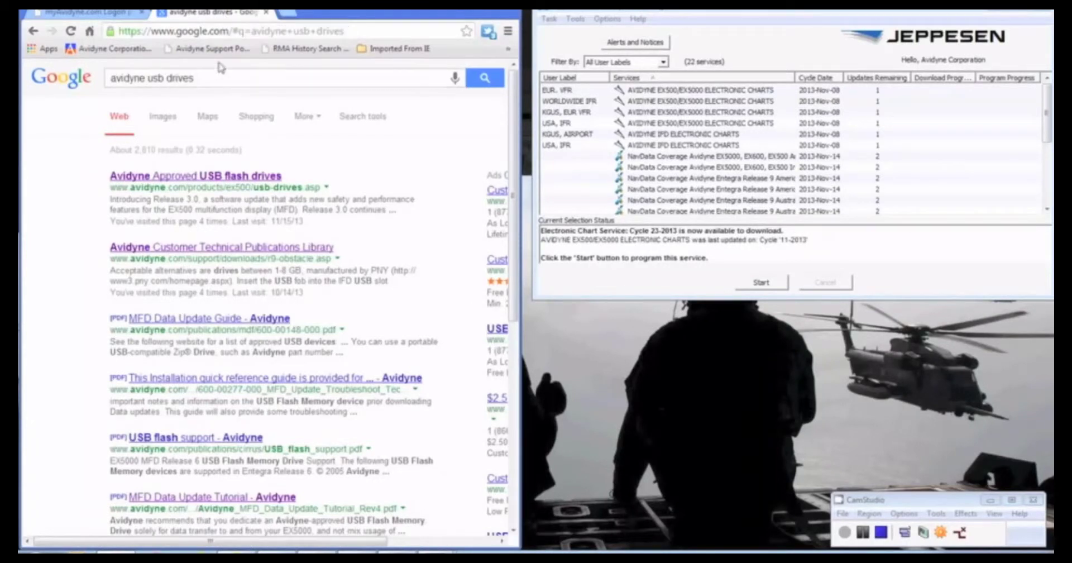
pyautogui.click(176, 176)
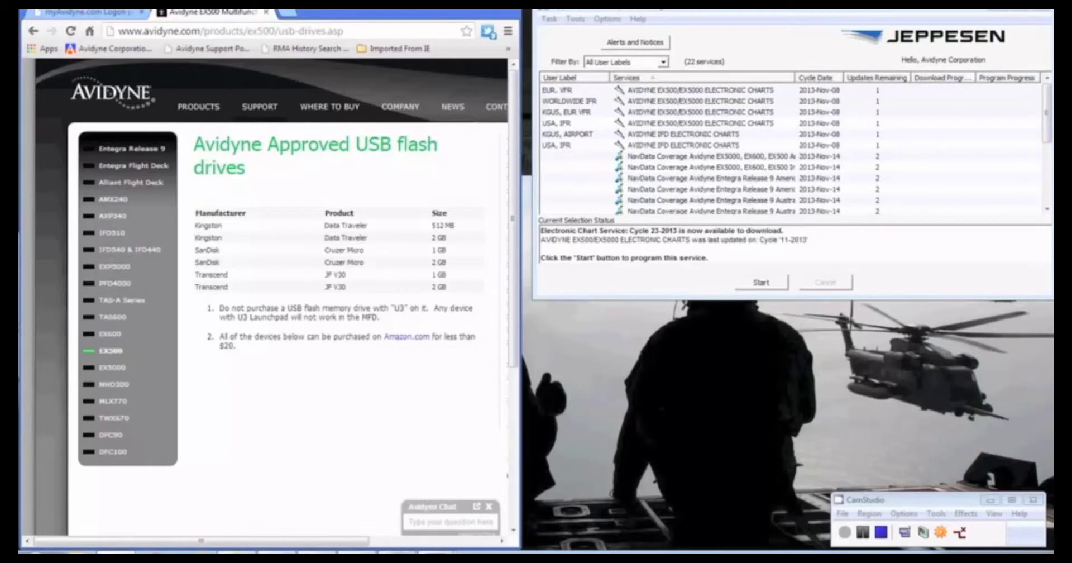
pyautogui.press('super+e')
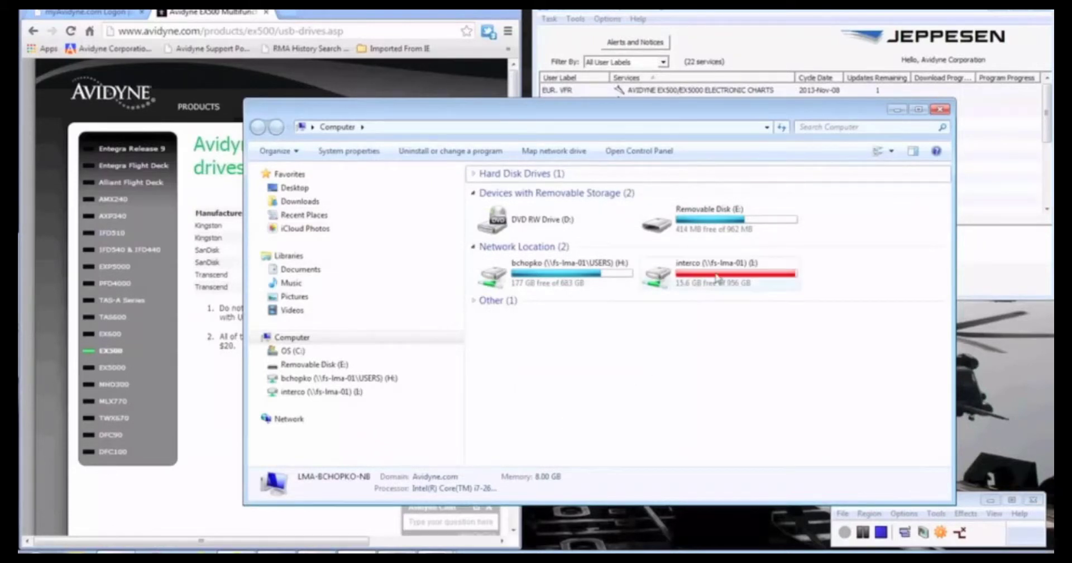
# Format Removable Disk (E:) as FAT with default allocation size, then close the Format and Computer windows
pyautogui.rightClick(754, 221)
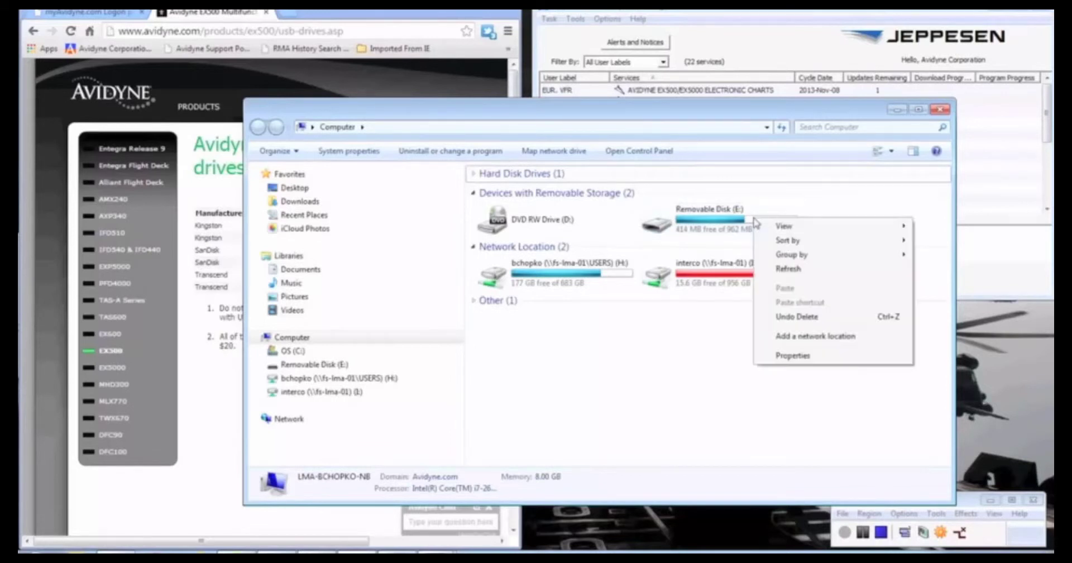
pyautogui.rightClick(727, 227)
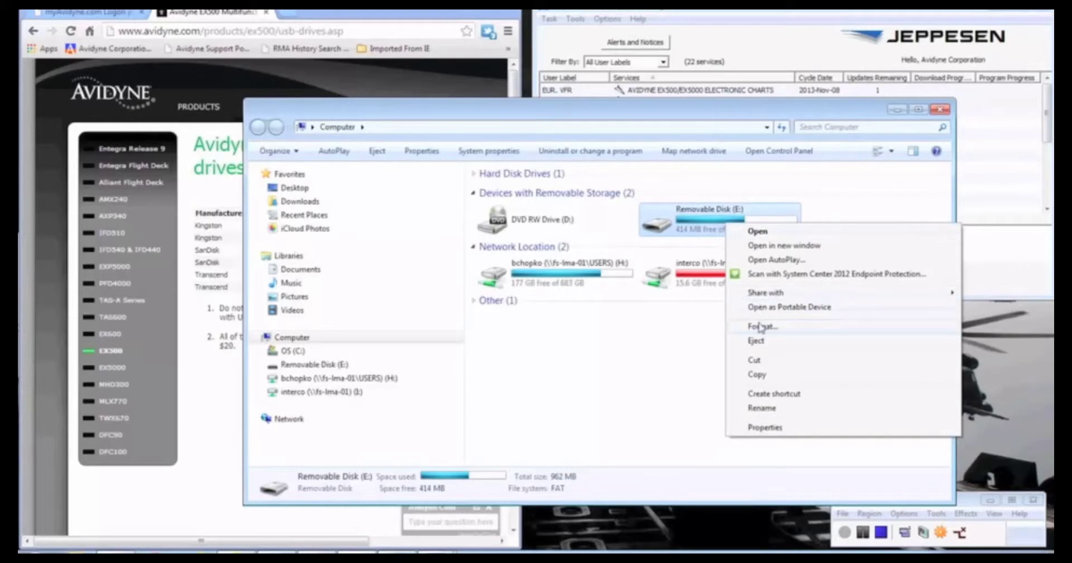
pyautogui.click(762, 327)
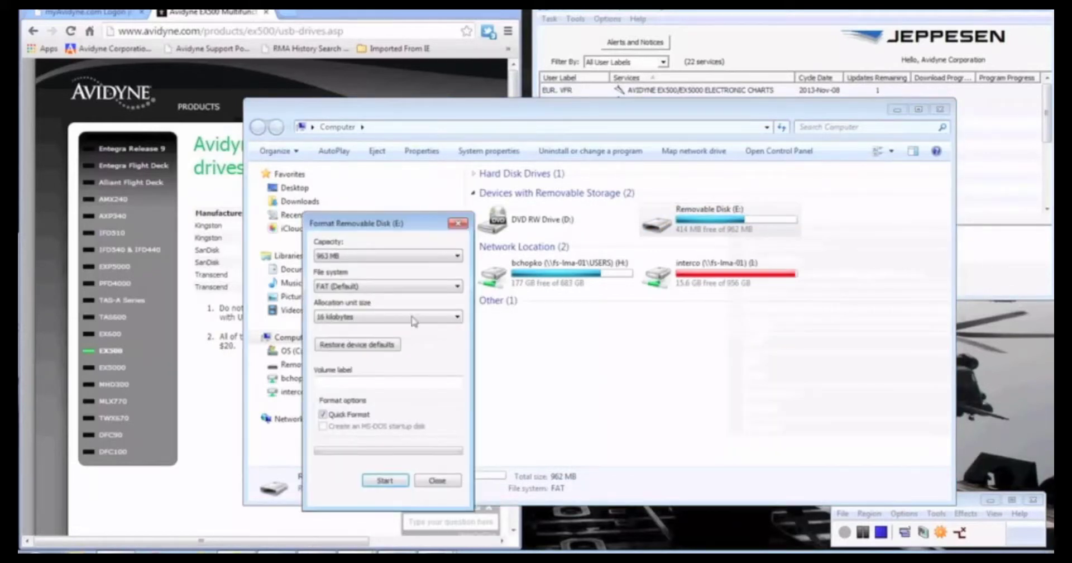
pyautogui.click(389, 291)
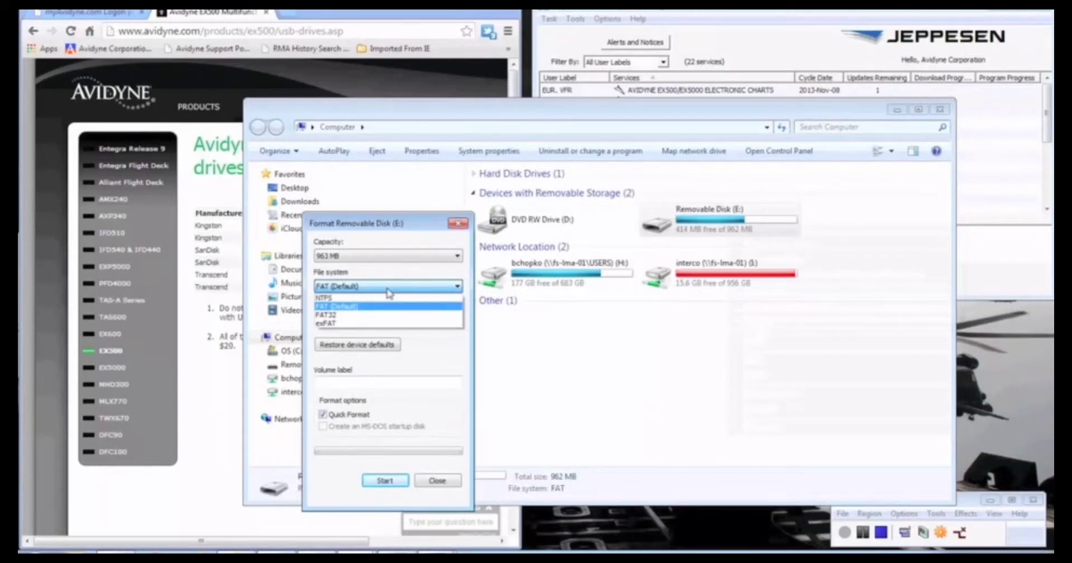
pyautogui.click(389, 291)
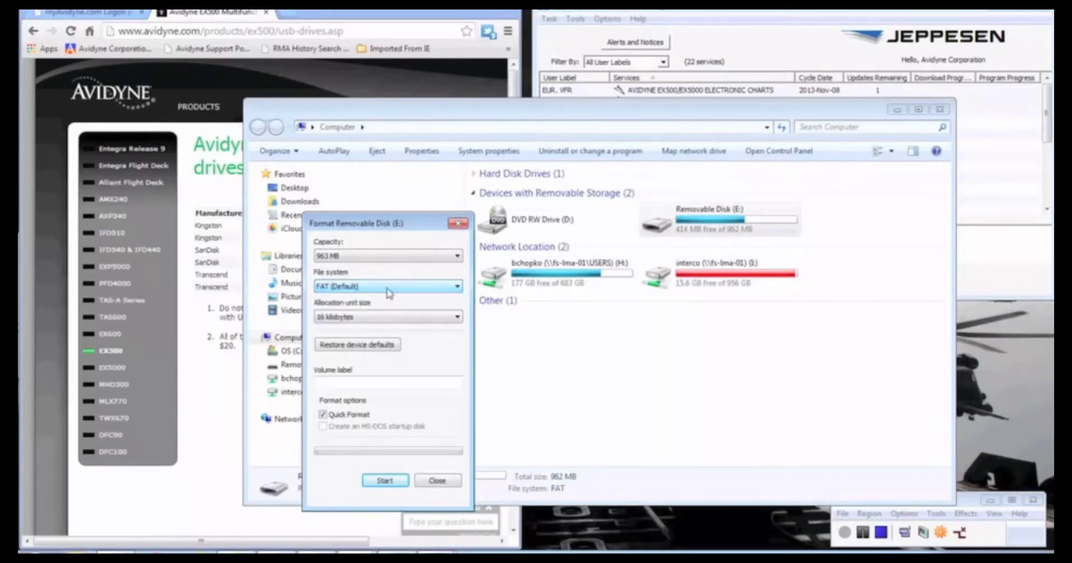
pyautogui.click(382, 318)
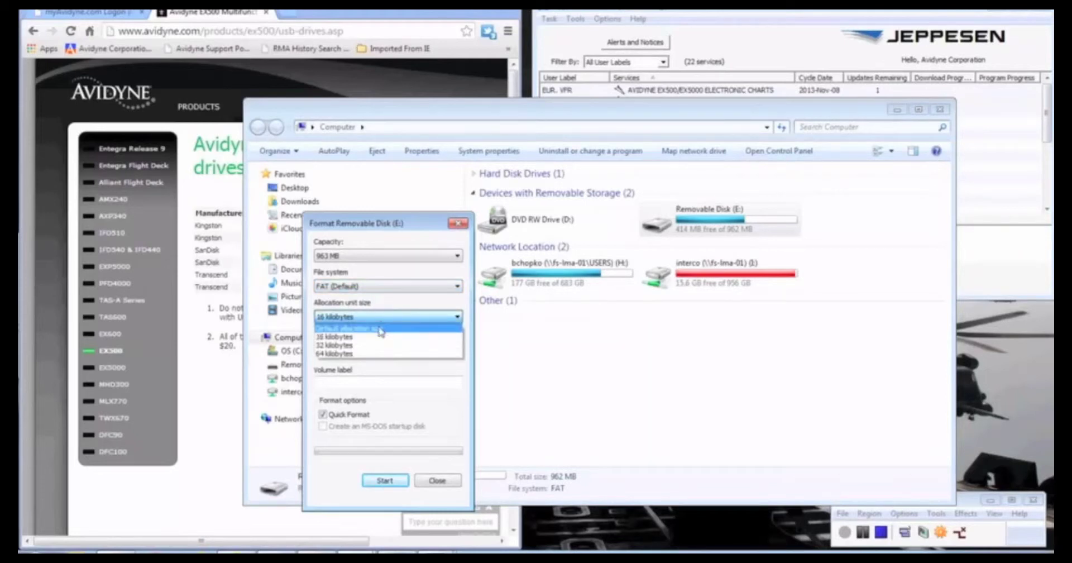
pyautogui.click(379, 329)
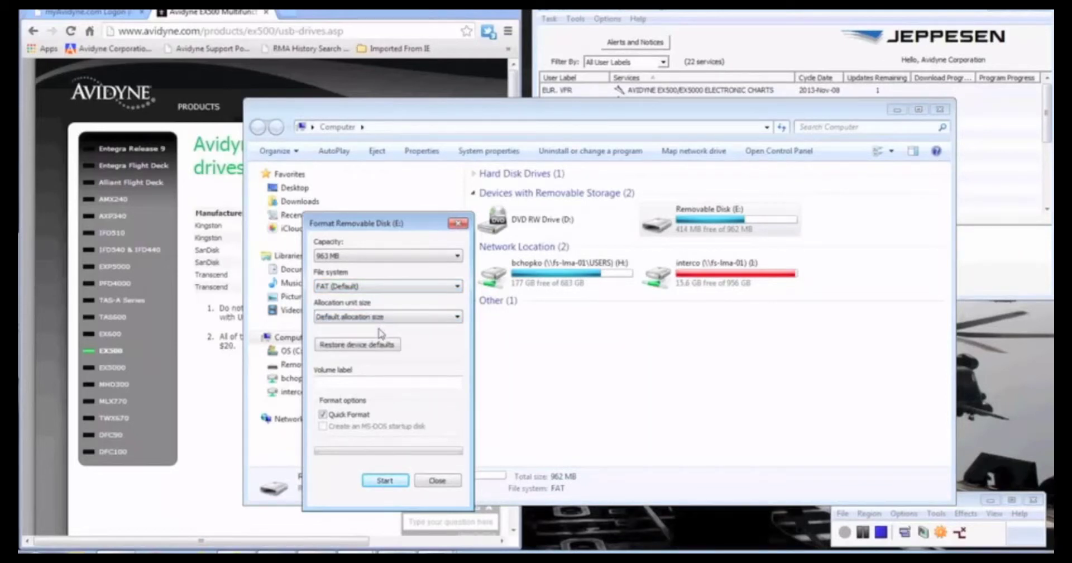
pyautogui.click(383, 481)
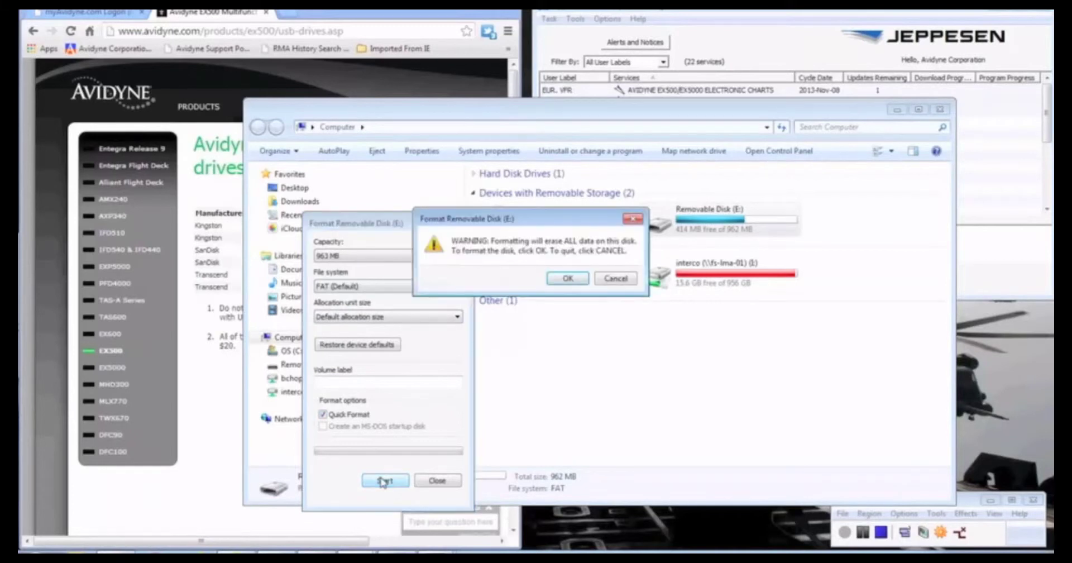
pyautogui.click(561, 281)
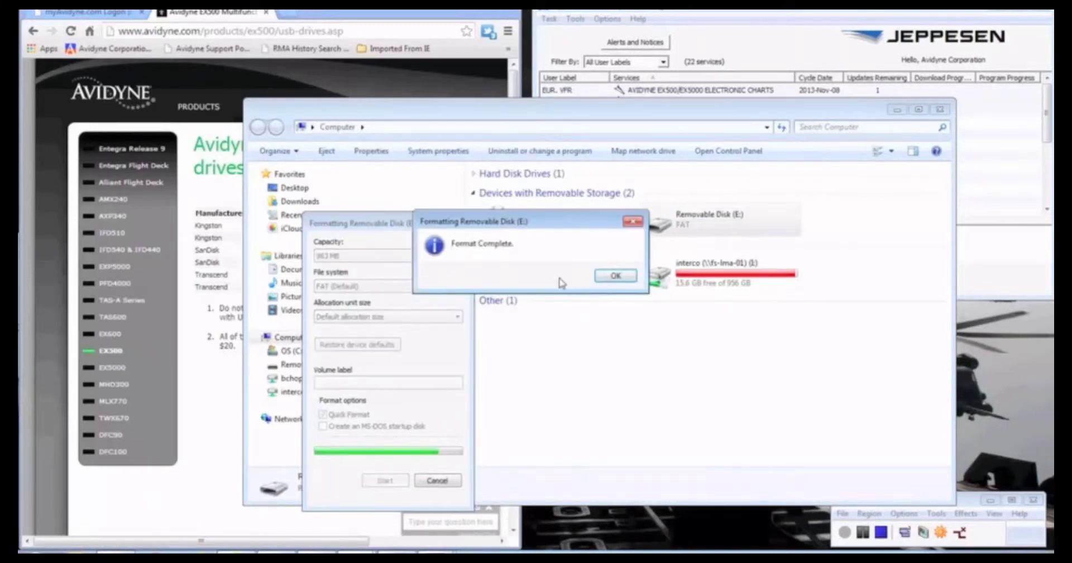
pyautogui.click(626, 284)
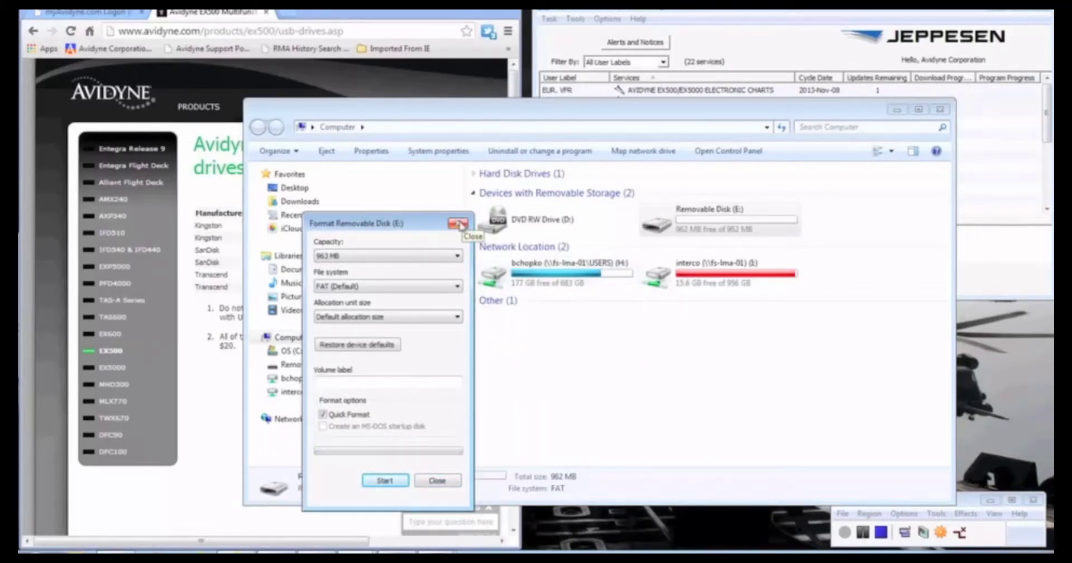
pyautogui.click(458, 224)
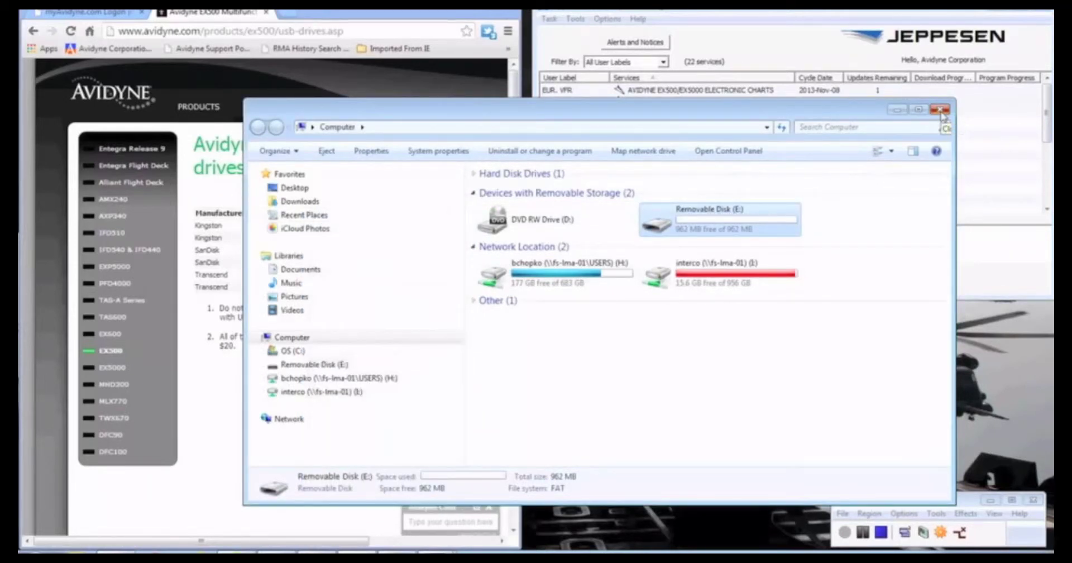
pyautogui.click(940, 110)
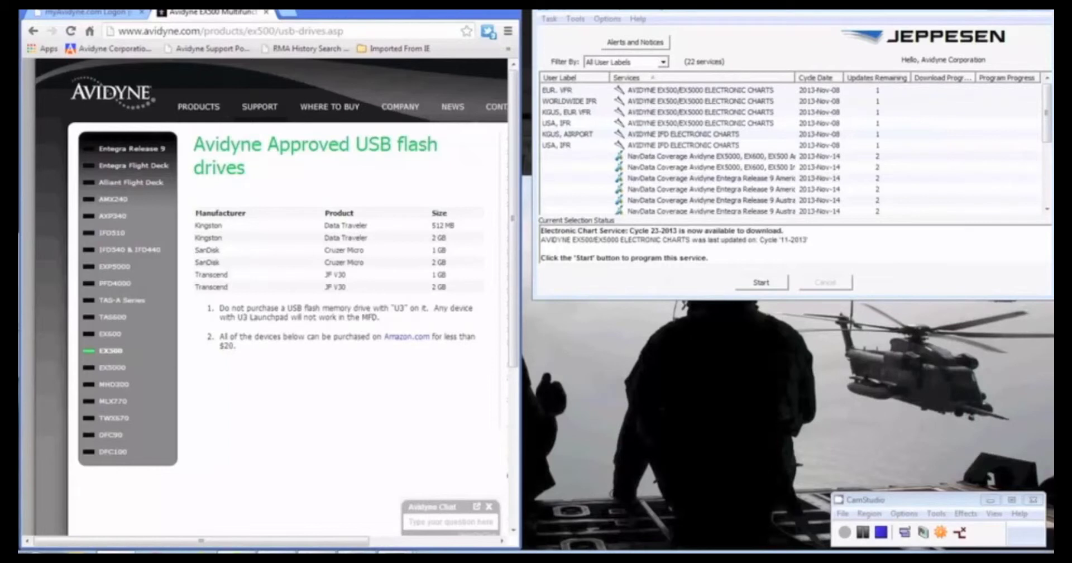
# Open Jeppesen's Set Avidyne Key dialog for the WORLDWIDE IFR chart service
pyautogui.click(61, 13)
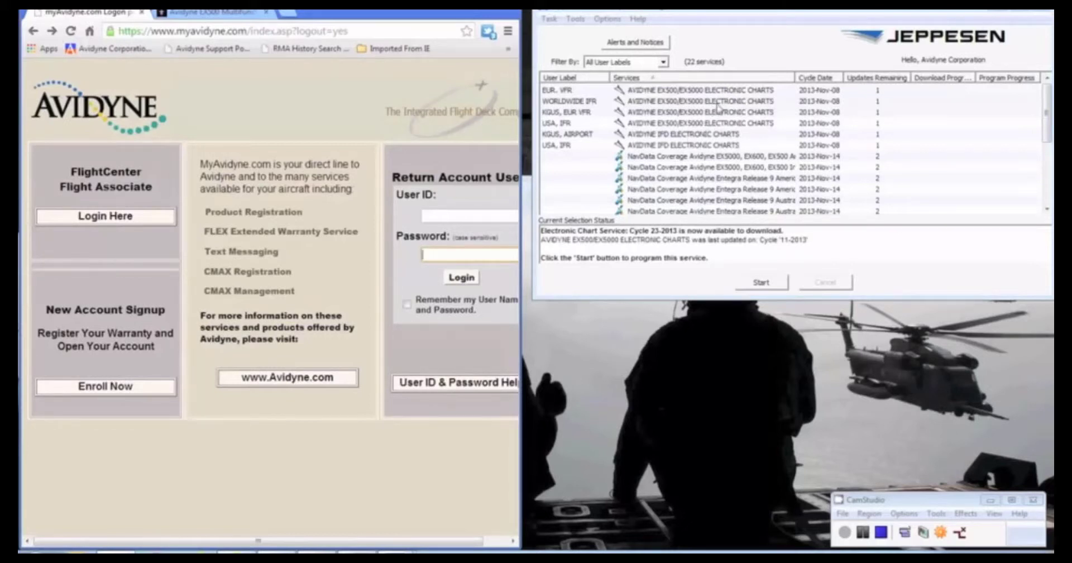
pyautogui.click(705, 12)
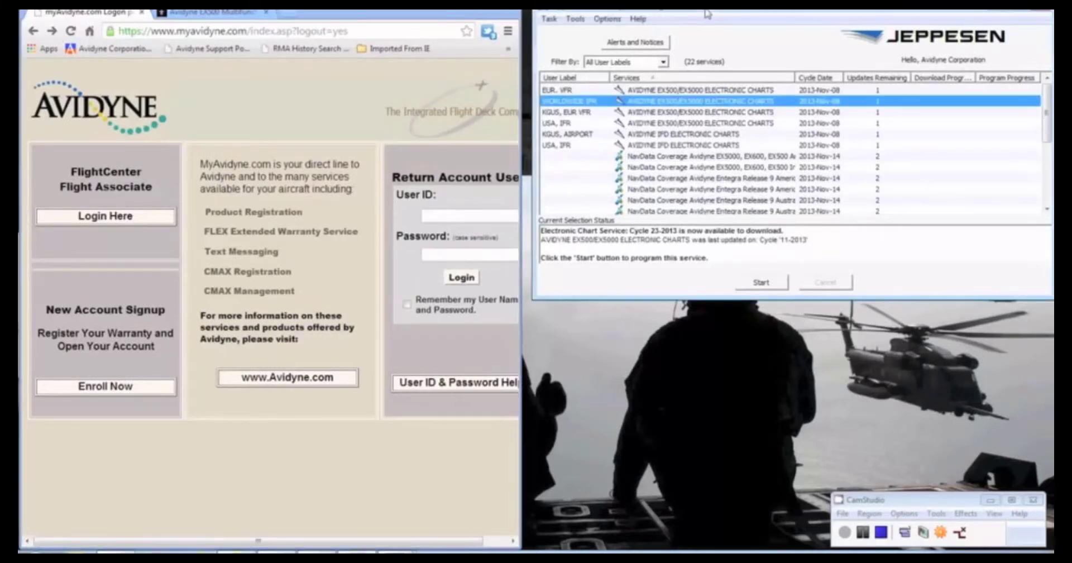
pyautogui.rightClick(649, 105)
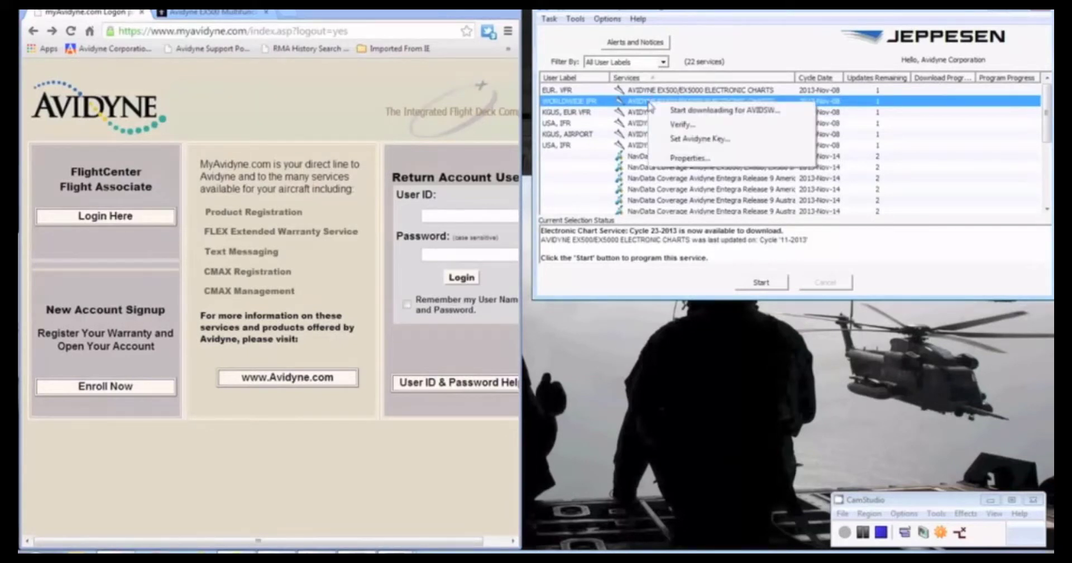
pyautogui.click(676, 141)
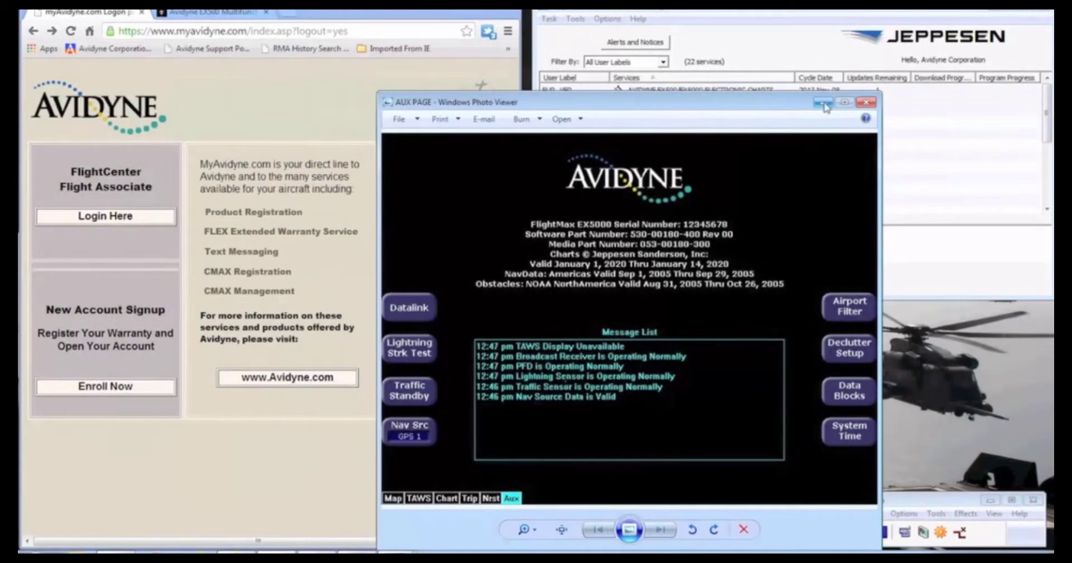
# Minimize the FlightMax EX5000 AUX PAGE image in Windows Photo Viewer
pyautogui.click(823, 102)
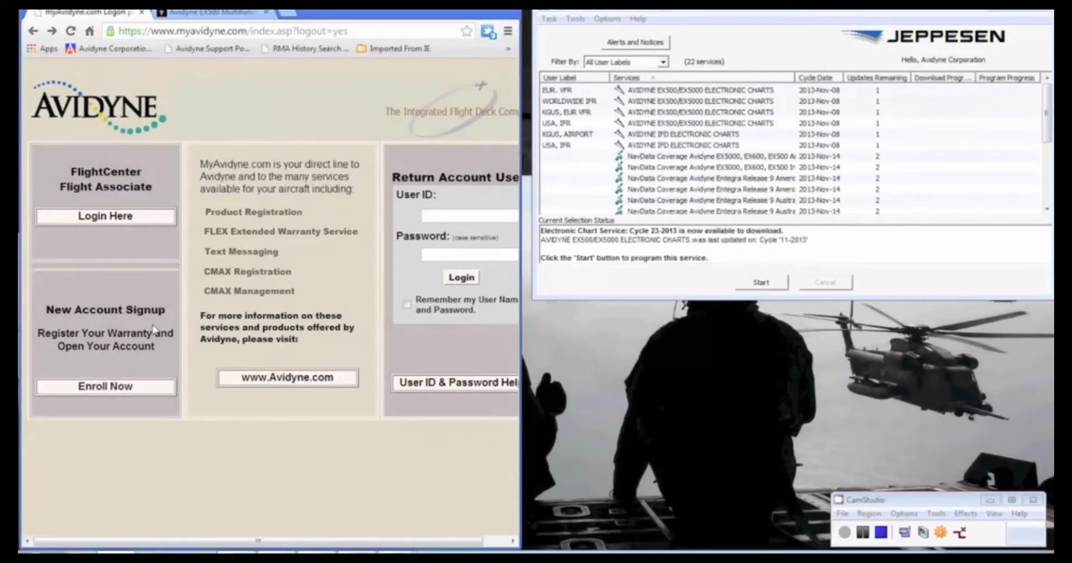
# Start a new MyAvidyne account with the username avidynetest123
pyautogui.click(109, 385)
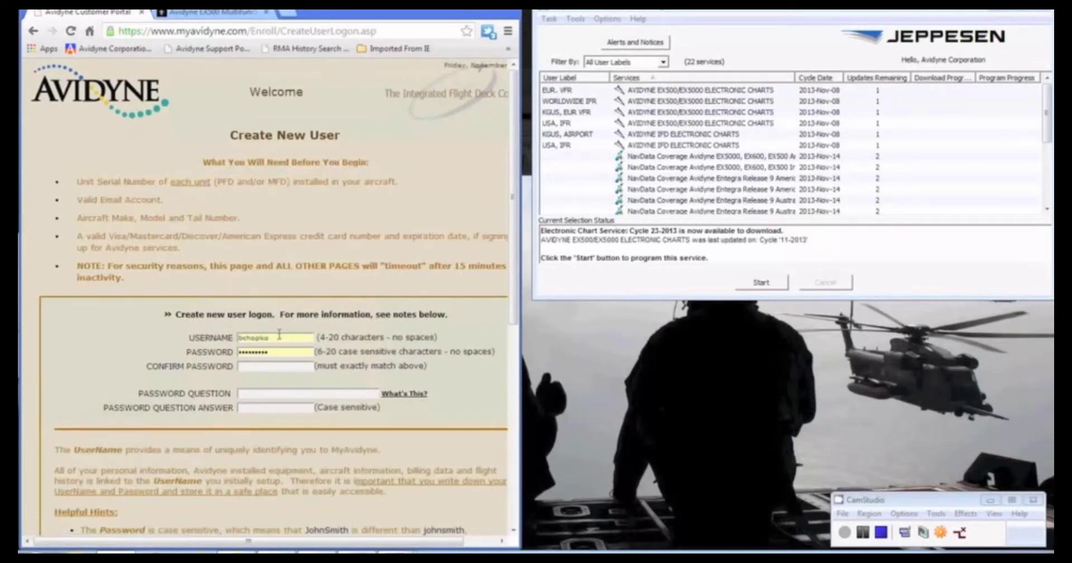
pyautogui.doubleClick(280, 339)
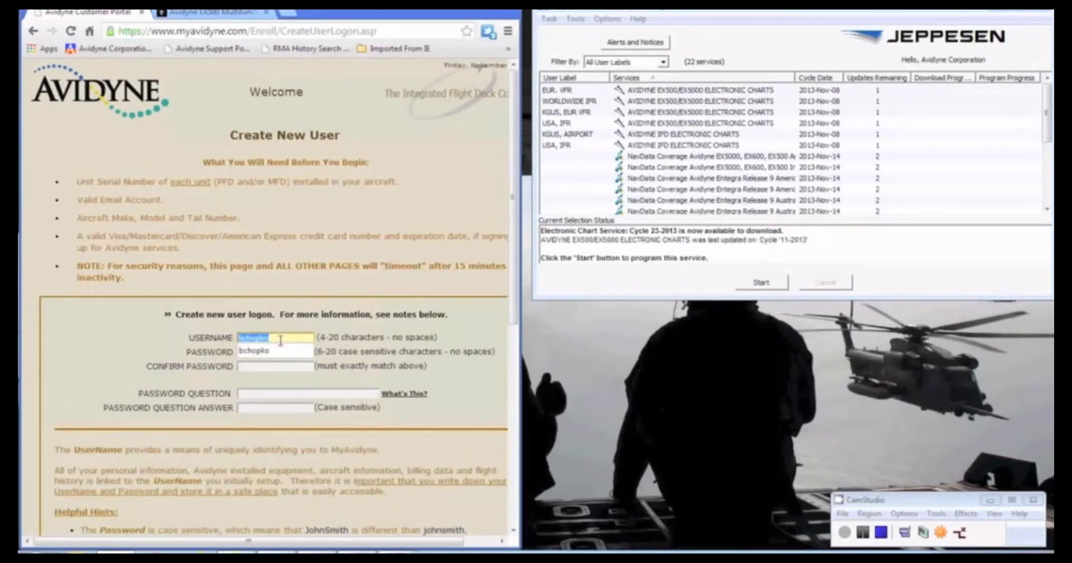
pyautogui.write('avidyne')
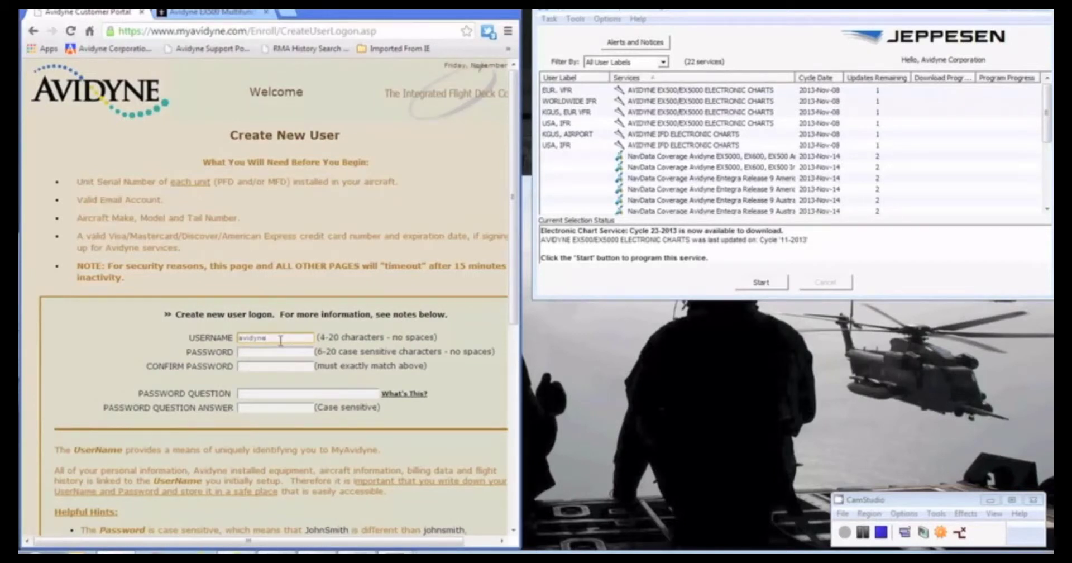
pyautogui.write('test123')
# Enter and confirm the password, add the security question and answer, and continue enrollment
pyautogui.press('Tab')
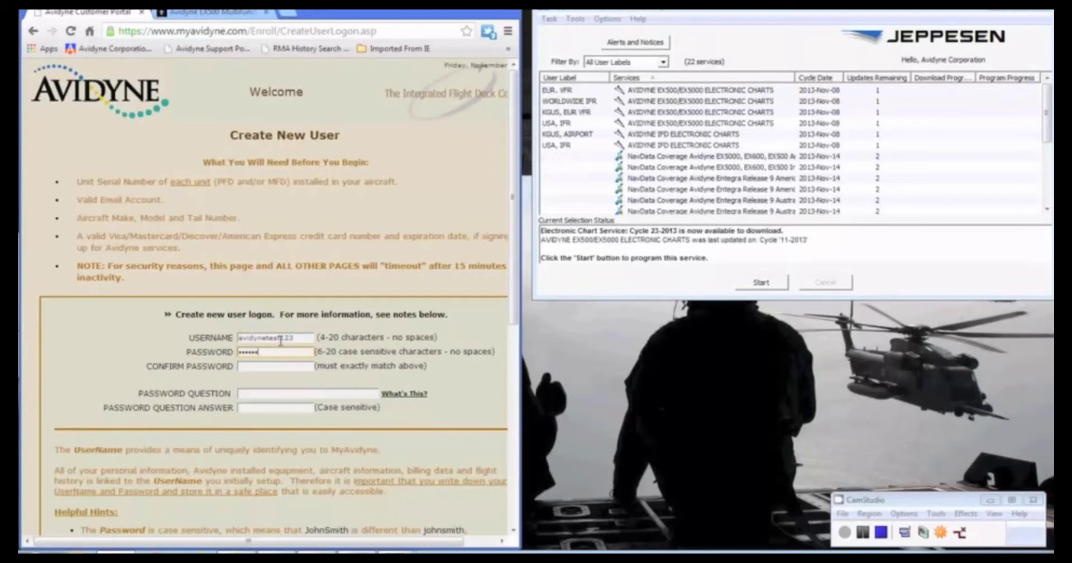
pyautogui.press('Tab')
pyautogui.press('Tab')
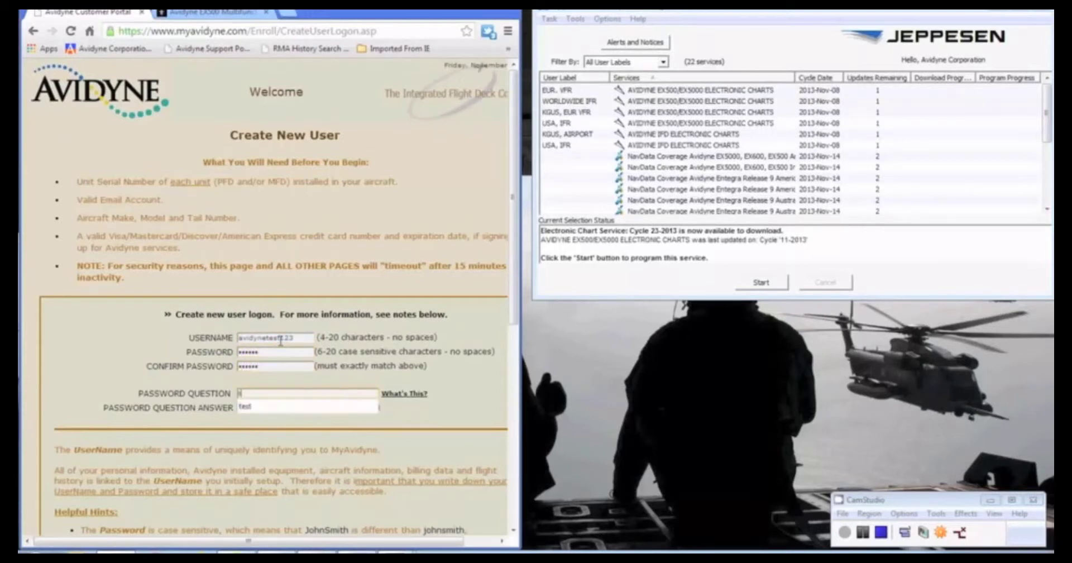
pyautogui.press('Tab')
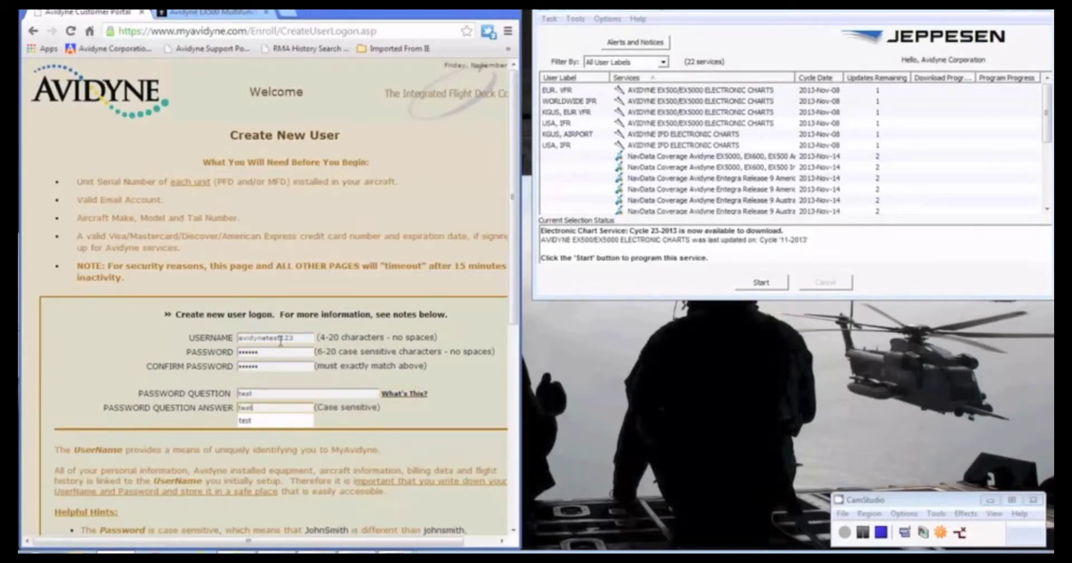
pyautogui.moveTo(512, 317); pyautogui.dragTo(519, 499)
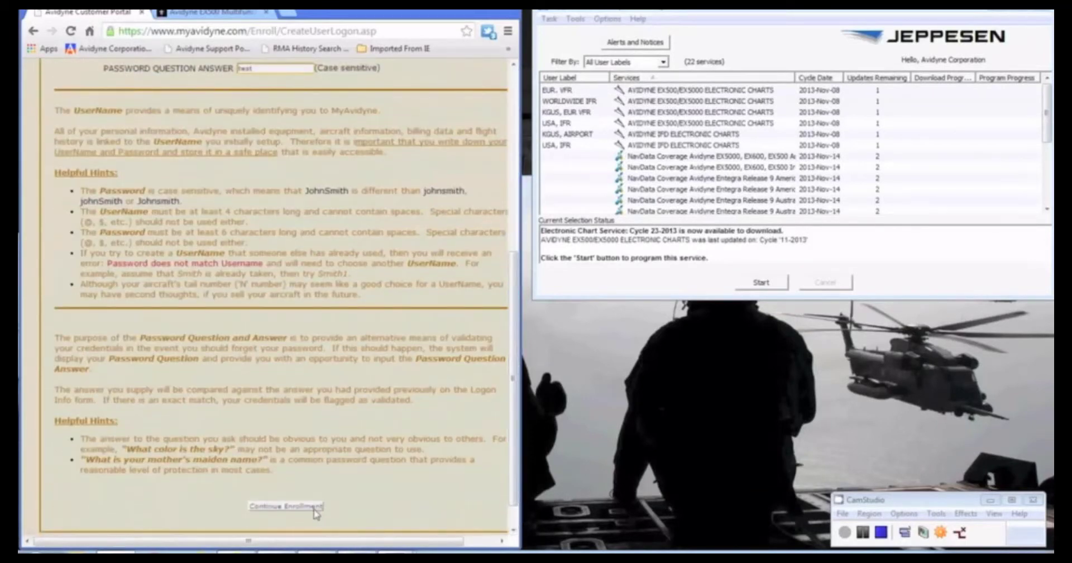
pyautogui.click(314, 507)
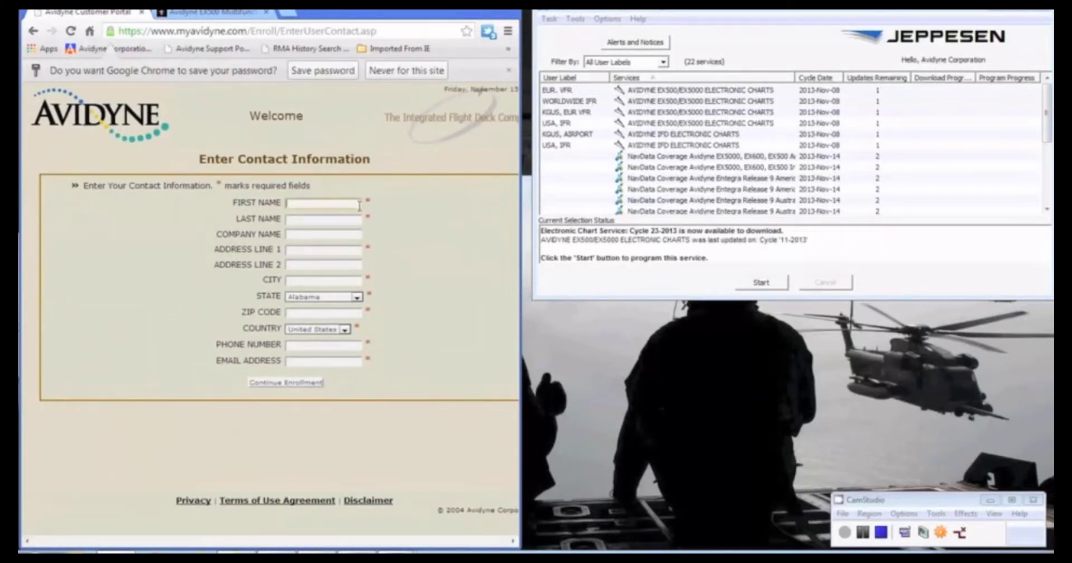
# Fill the contact fields from the saved Chrome autofill profile
pyautogui.click(359, 206)
pyautogui.write('BRANDON')
pyautogui.press('Down')
pyautogui.press('Down')
pyautogui.press('Return')
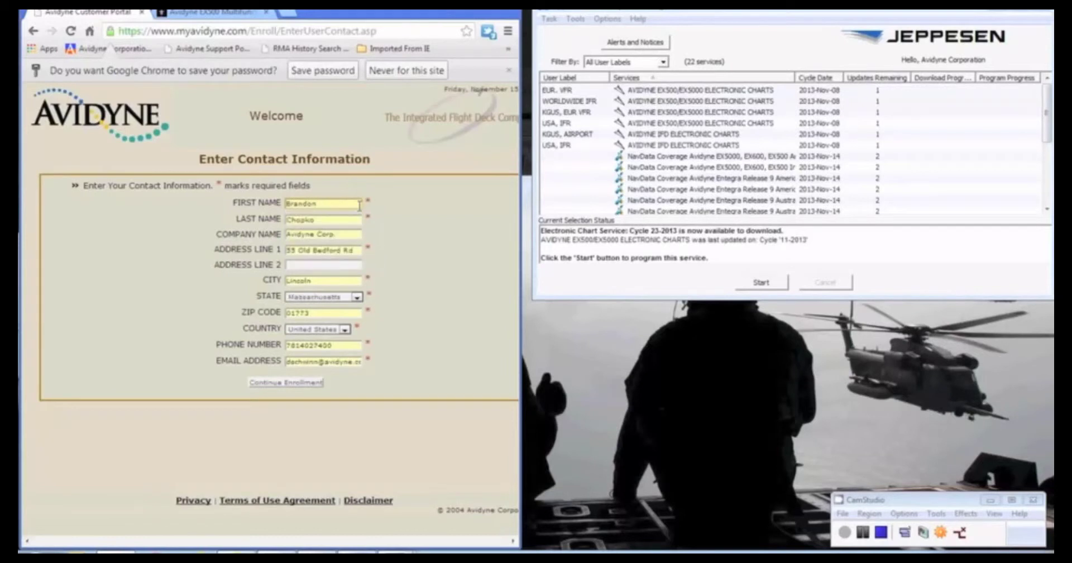
# Change the e-mail to the tech-support address and submit the contact information
pyautogui.doubleClick(321, 361)
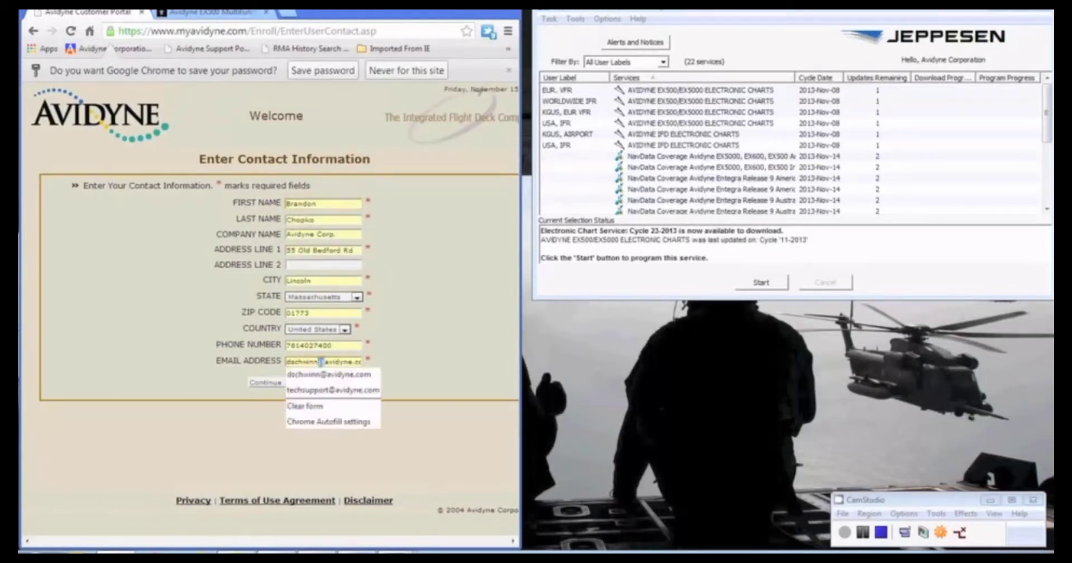
pyautogui.write('techsupport')
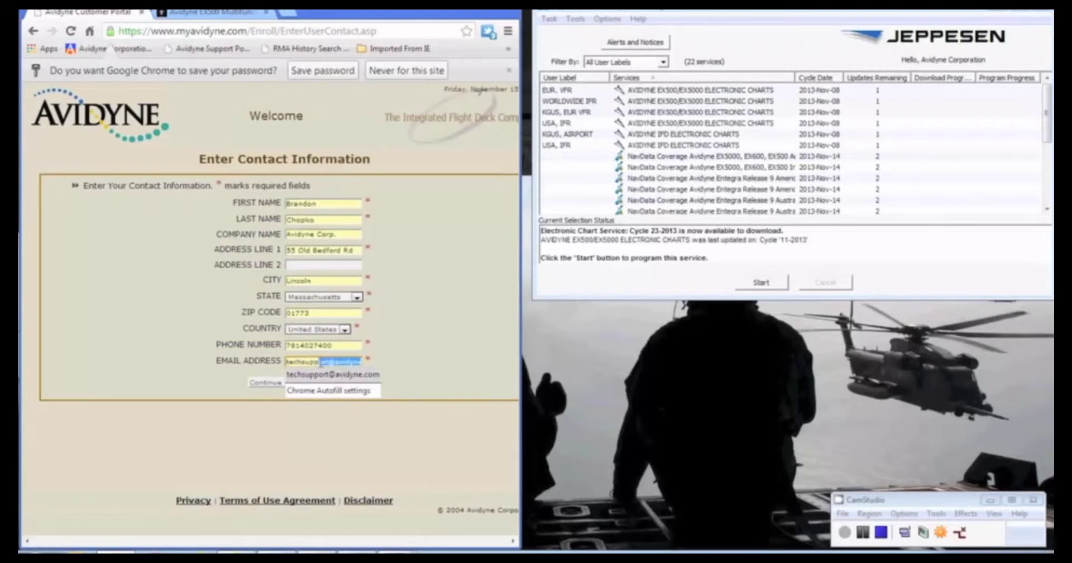
pyautogui.press('Down')
pyautogui.press('Return')
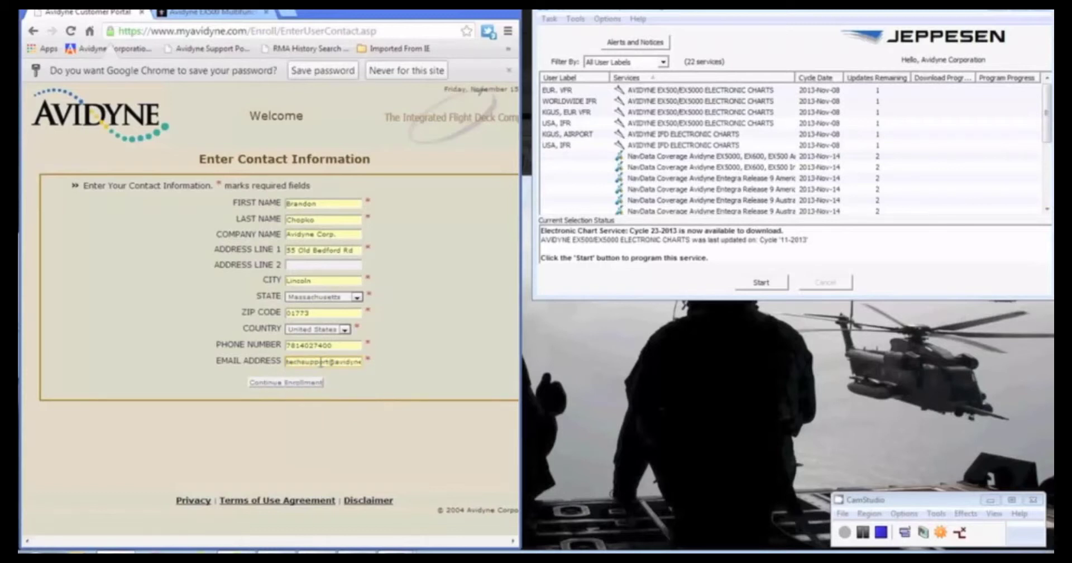
pyautogui.click(313, 383)
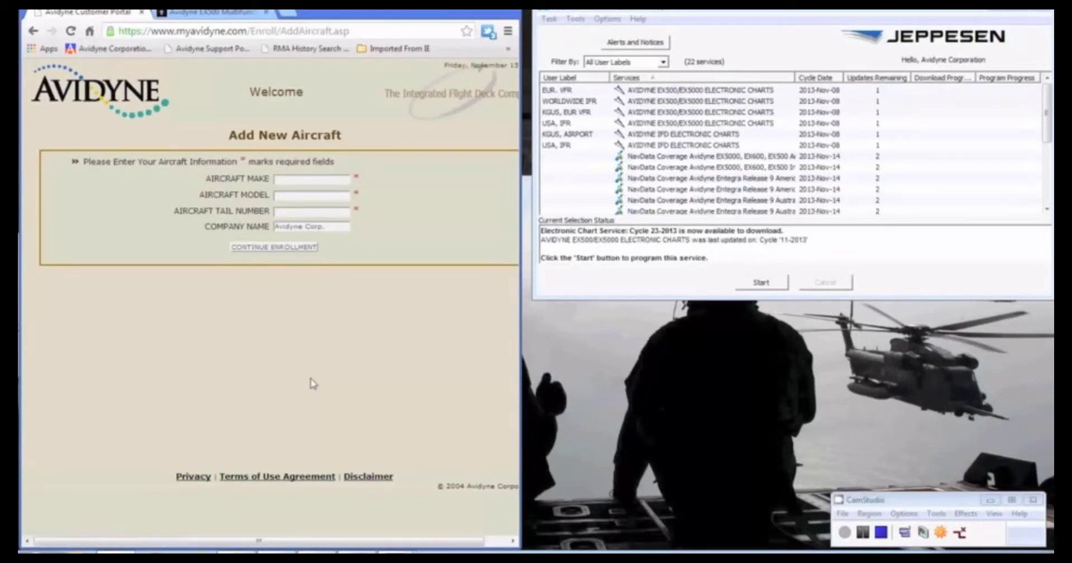
# Submit a Cirrus SR22 aircraft with tail number N12345
pyautogui.click(307, 178)
pyautogui.write('Cirrus')
pyautogui.press('Tab')
pyautogui.write('SR22')
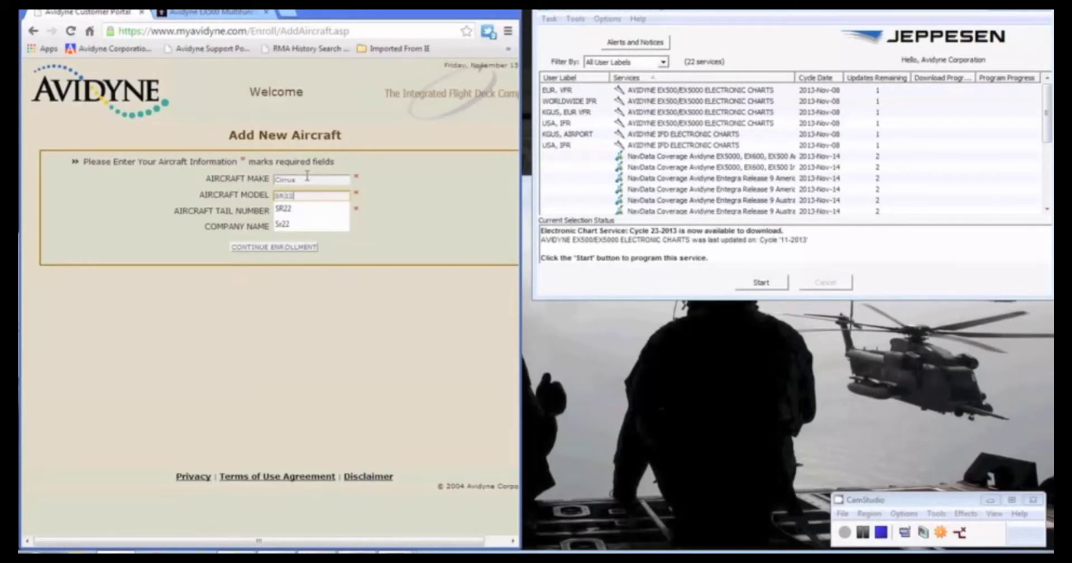
pyautogui.press('Tab')
pyautogui.write('N1234')
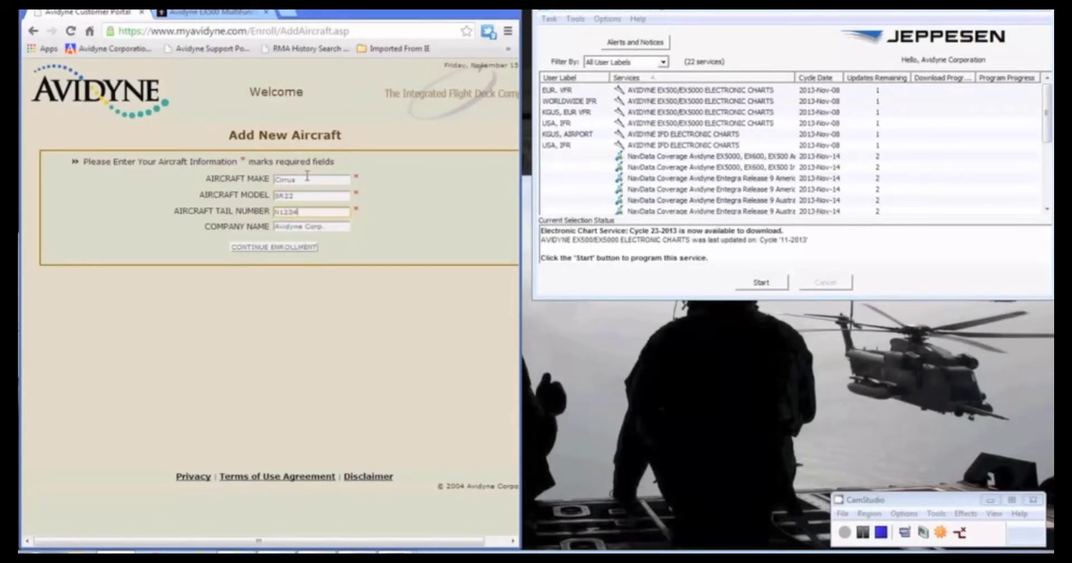
pyautogui.write('5')
pyautogui.click(296, 247)
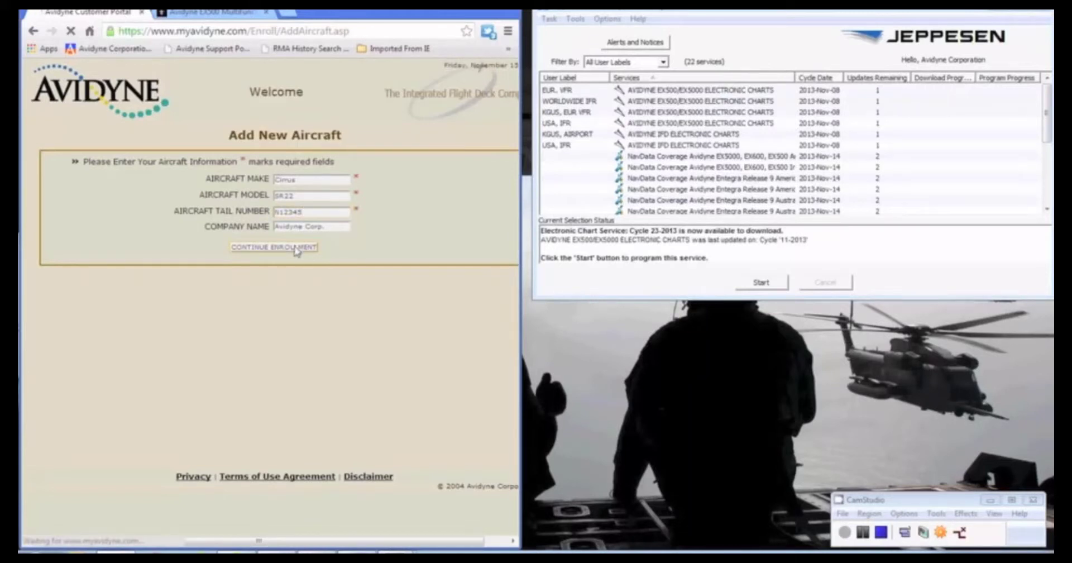
# Replace the rejected tail number with N1023456 and resubmit
pyautogui.doubleClick(305, 226)
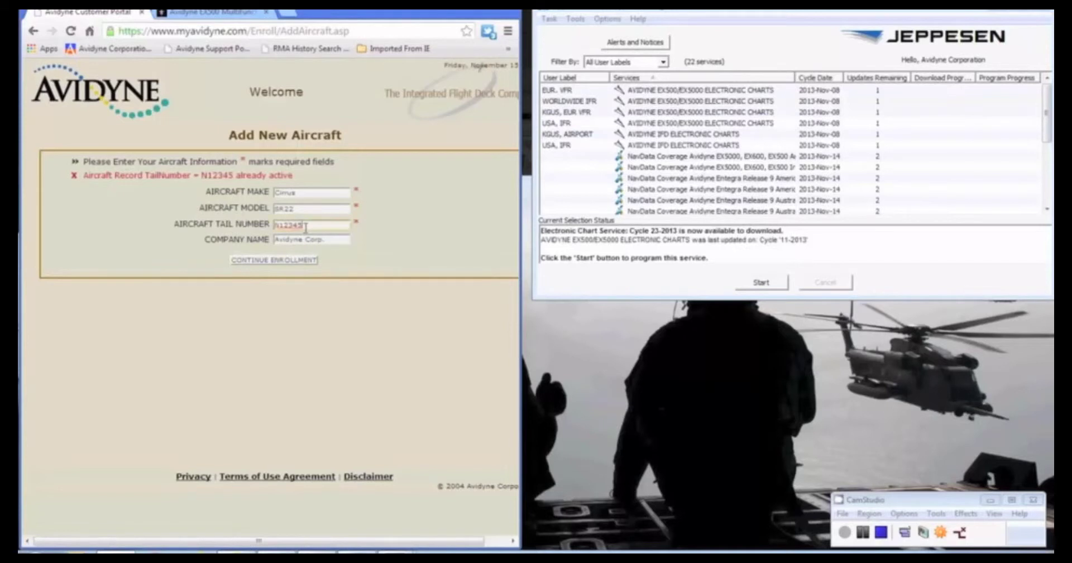
pyautogui.write('N1')
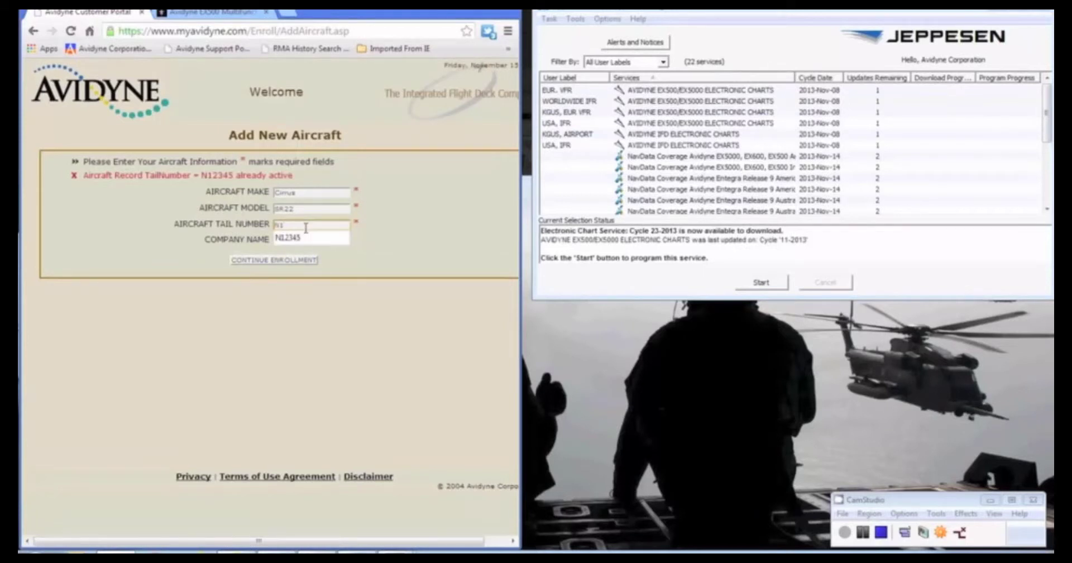
pyautogui.write('023456')
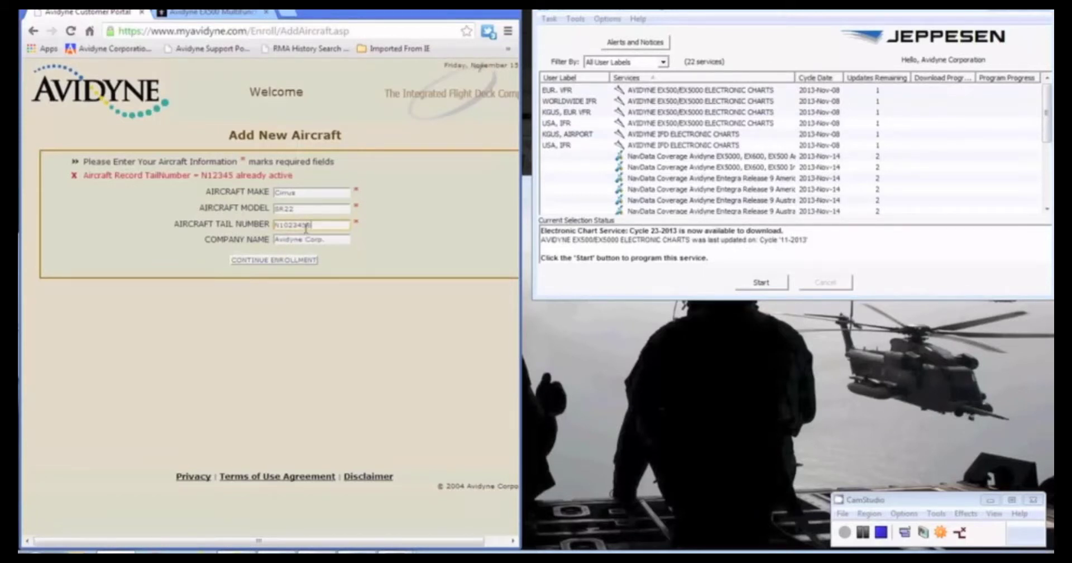
pyautogui.click(299, 260)
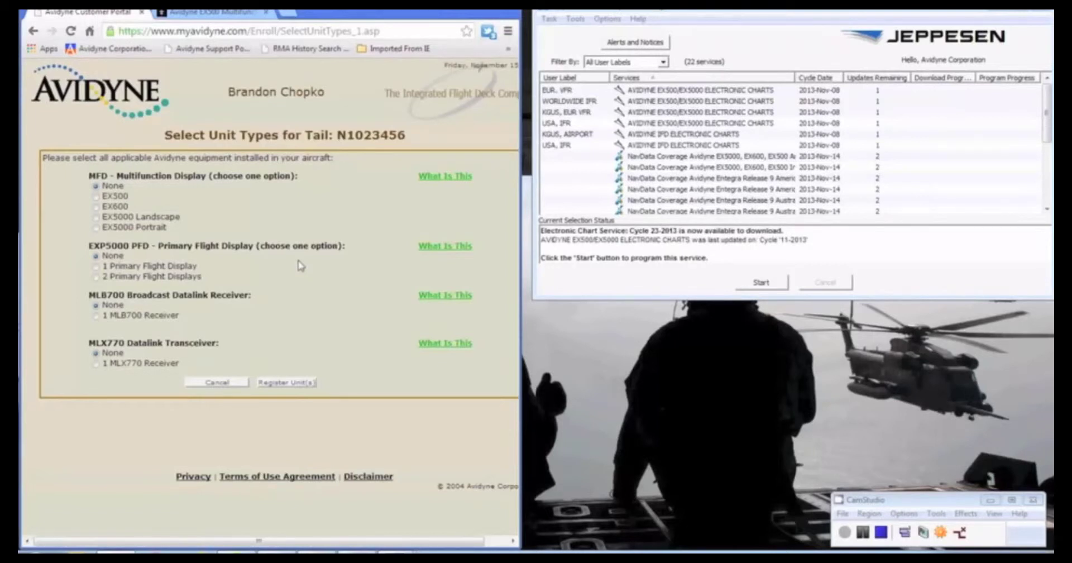
# Register an EX5000 Landscape MFD (20001234) and one PFD (20005678) for N1023456
pyautogui.click(96, 218)
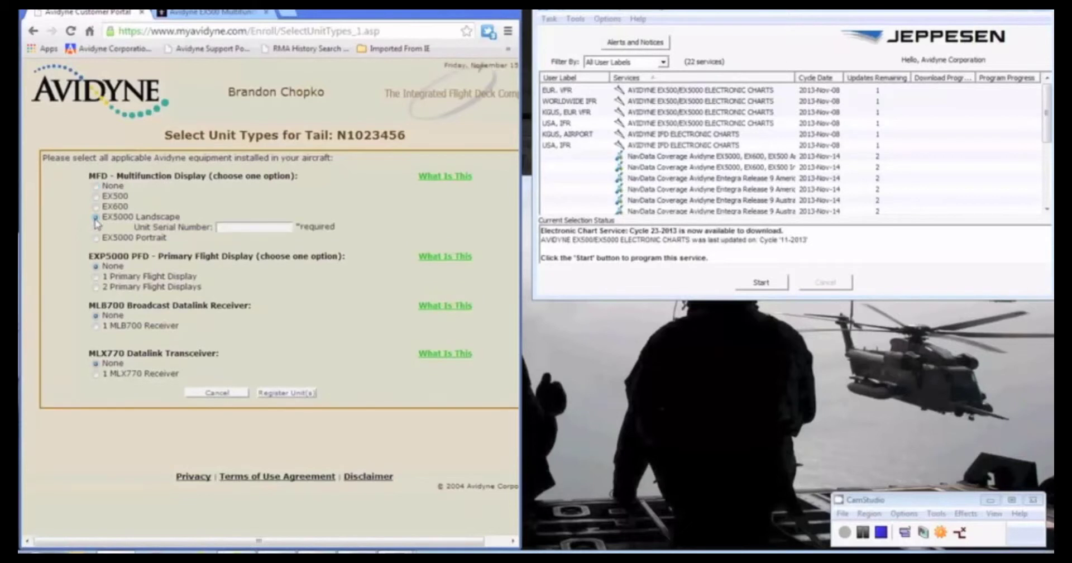
pyautogui.click(96, 276)
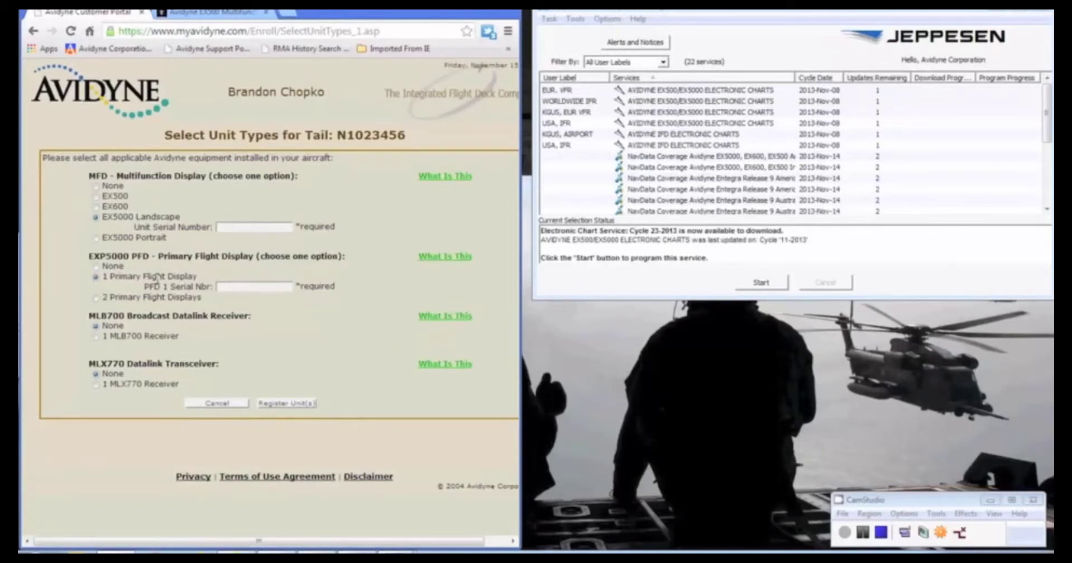
pyautogui.click(240, 229)
pyautogui.write('20001534')
pyautogui.click(264, 286)
pyautogui.write('2000')
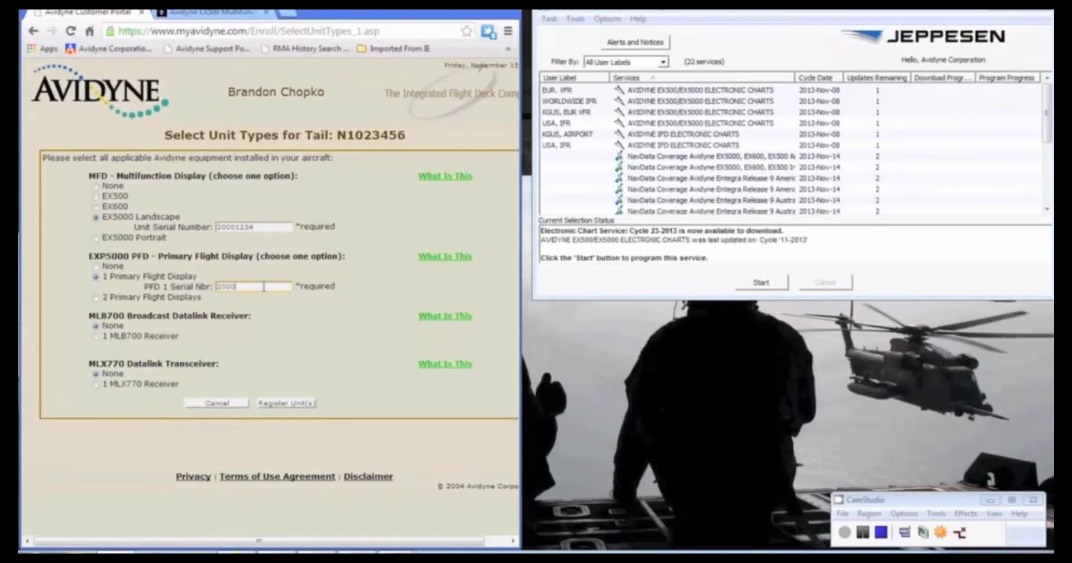
pyautogui.write('5678')
pyautogui.click(291, 403)
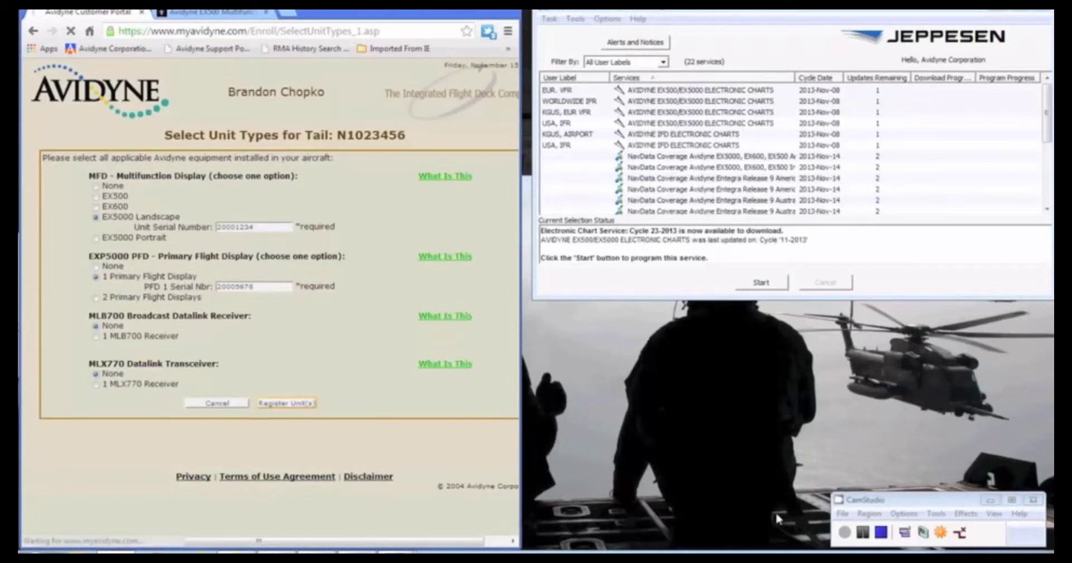
pyautogui.click(849, 537)
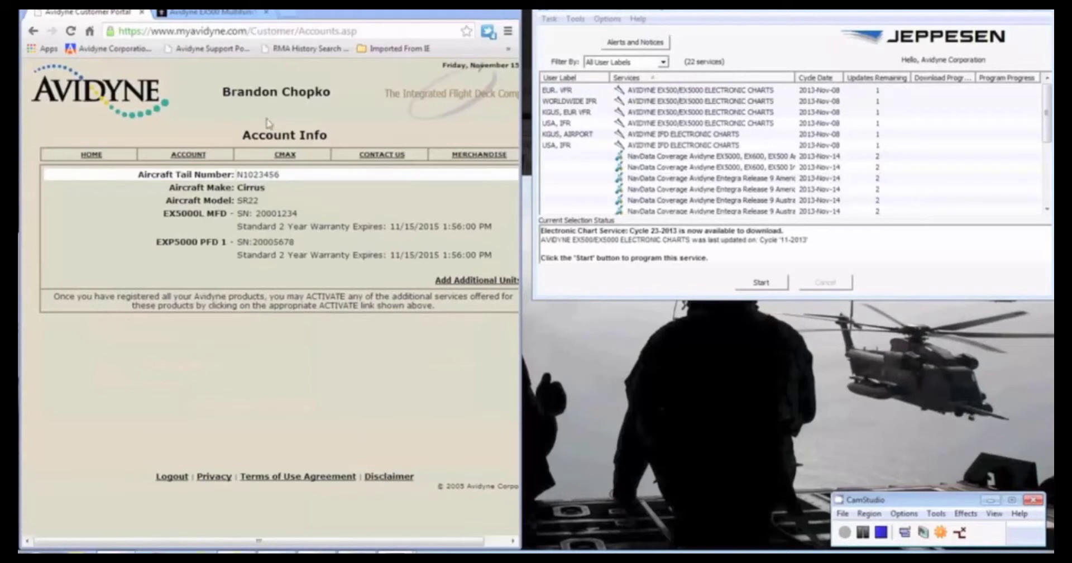
# Open the CMax Authorization page for N1023456 and select the first Jeppesen serial number box
pyautogui.click(279, 157)
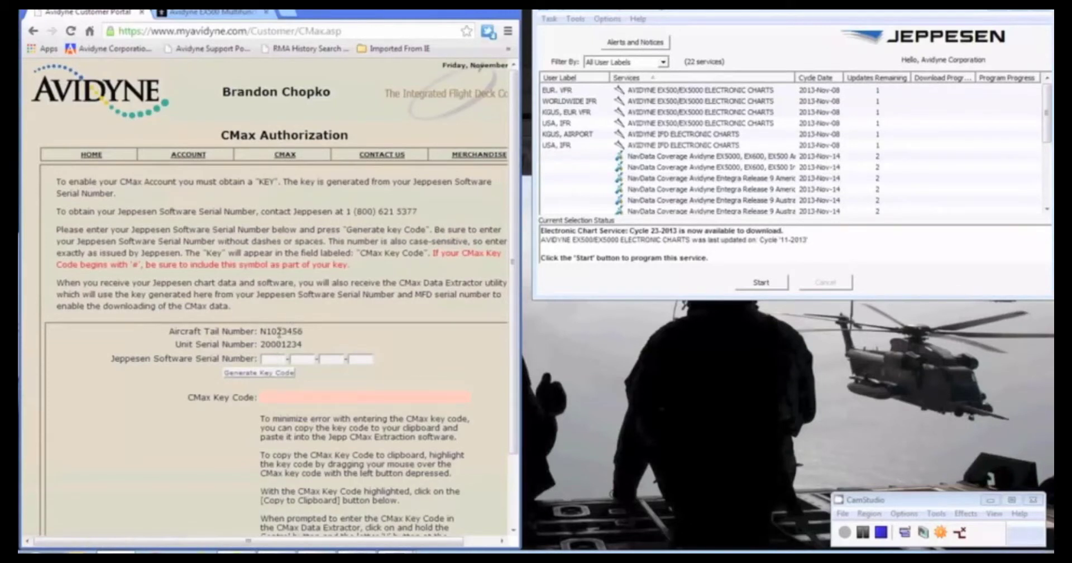
pyautogui.click(276, 357)
pyautogui.click(702, 93)
# Open the Set Avidyne Key dialog for the WORLDWIDE IFR service in Jeppesen
pyautogui.click(705, 103)
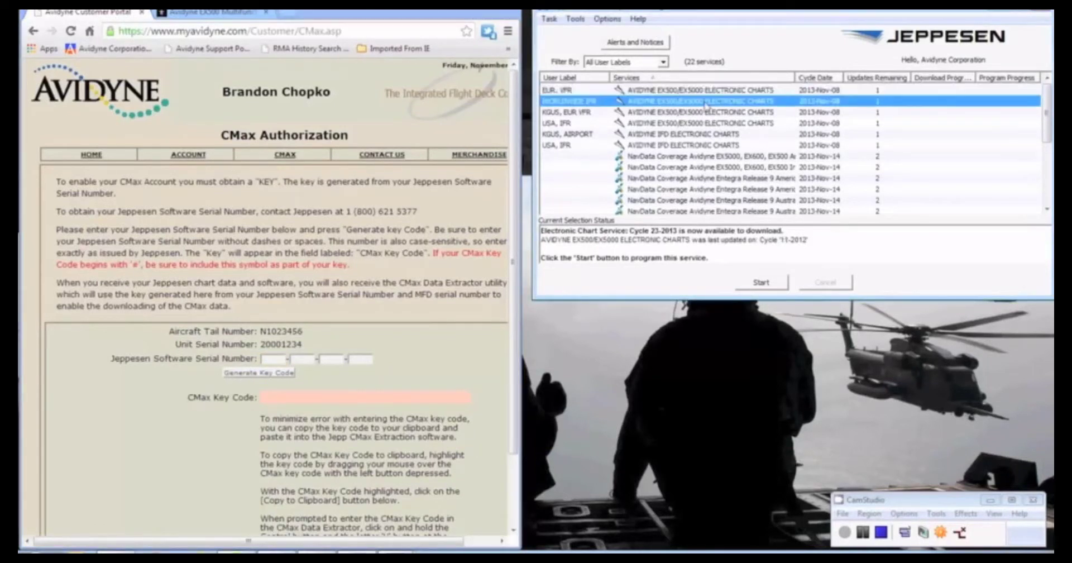
pyautogui.rightClick(705, 105)
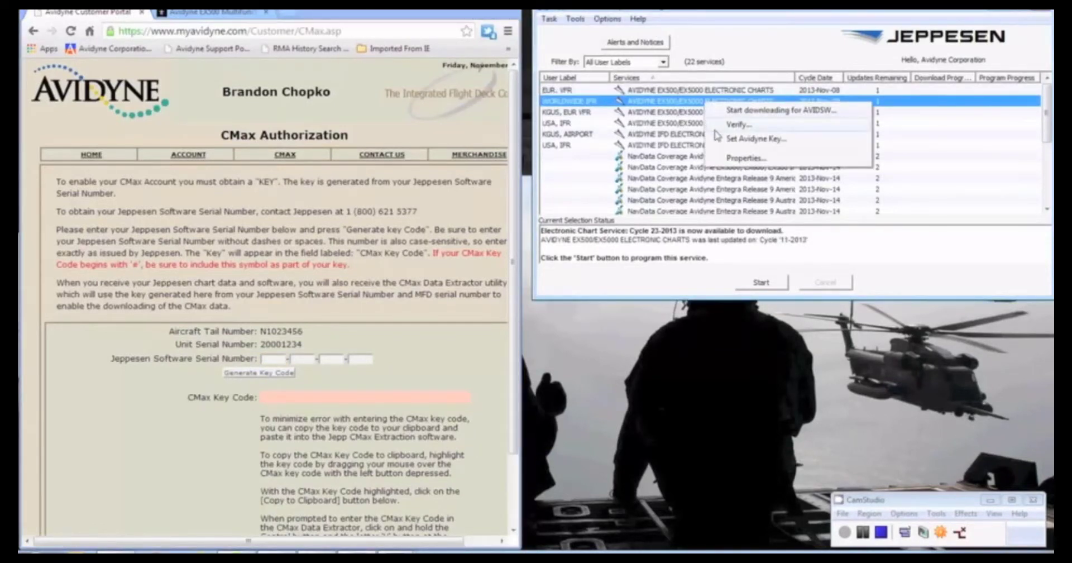
pyautogui.click(718, 139)
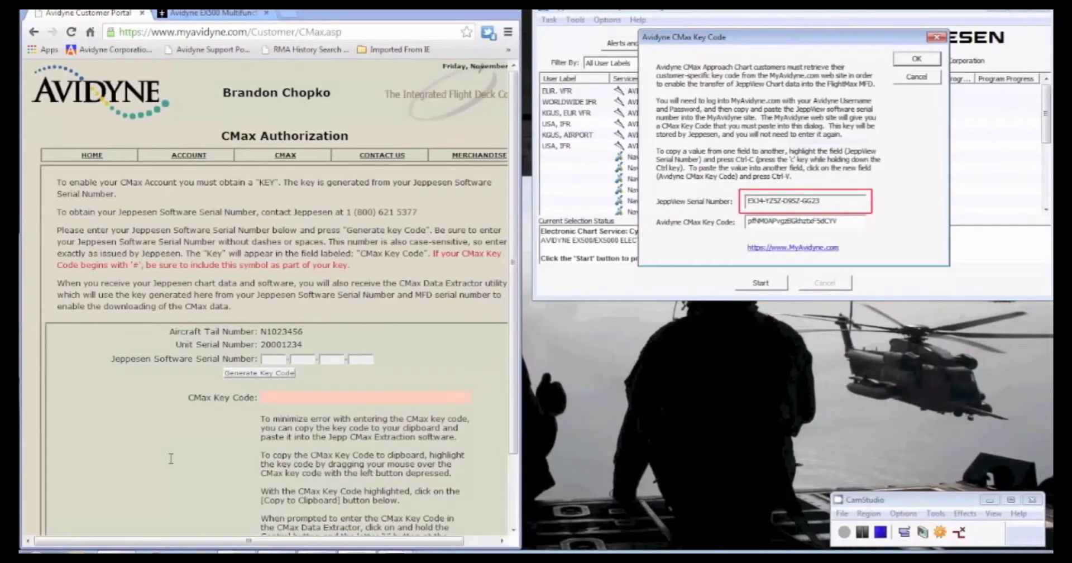
# Enter the JeppView software serial number in the portal and generate the CMax key code
pyautogui.click(264, 359)
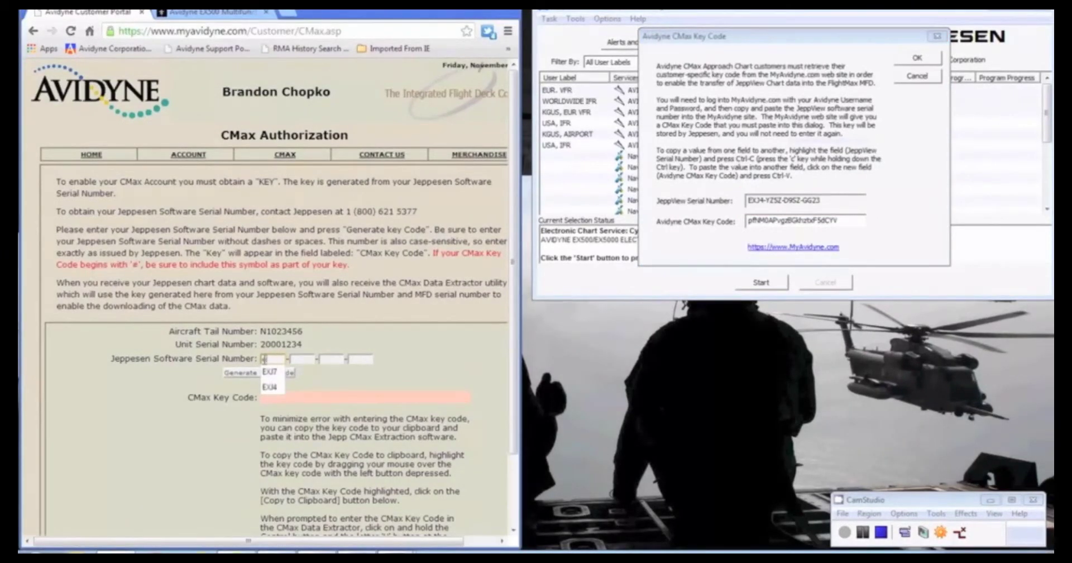
pyautogui.press('Tab')
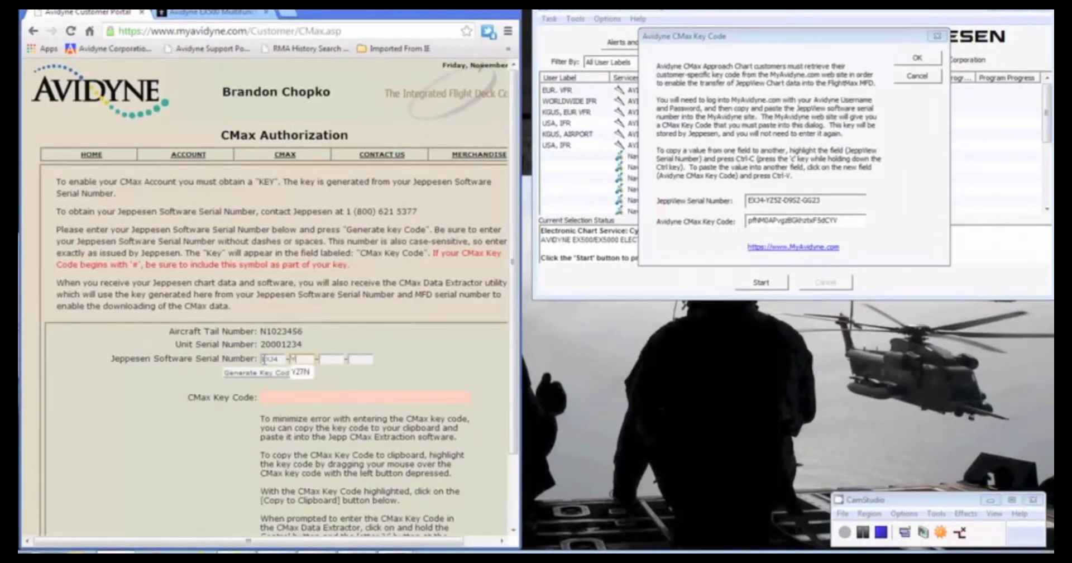
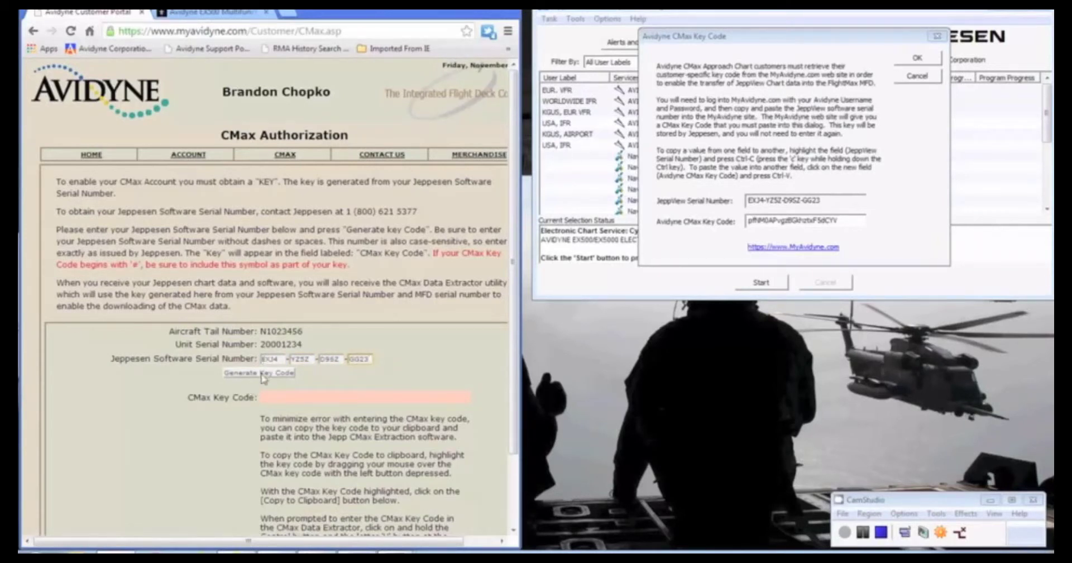
pyautogui.click(264, 373)
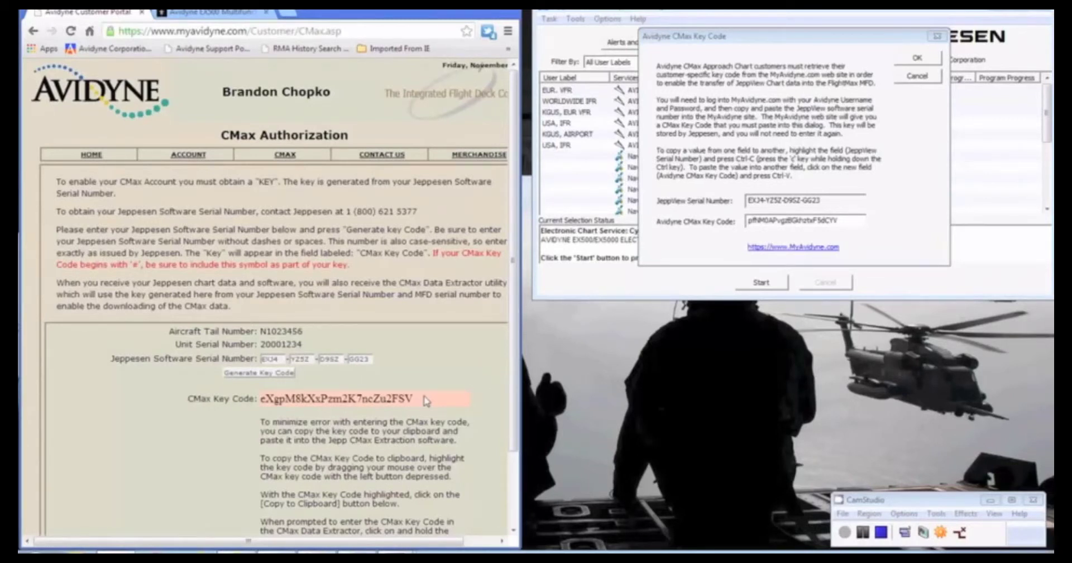
# Copy the generated MyAvidyne CMax key into Jeppesen's Avidyne CMax Key Code field and save it
pyautogui.moveTo(414, 399); pyautogui.dragTo(259, 399)
pyautogui.hotkey('ctrl', 'c')
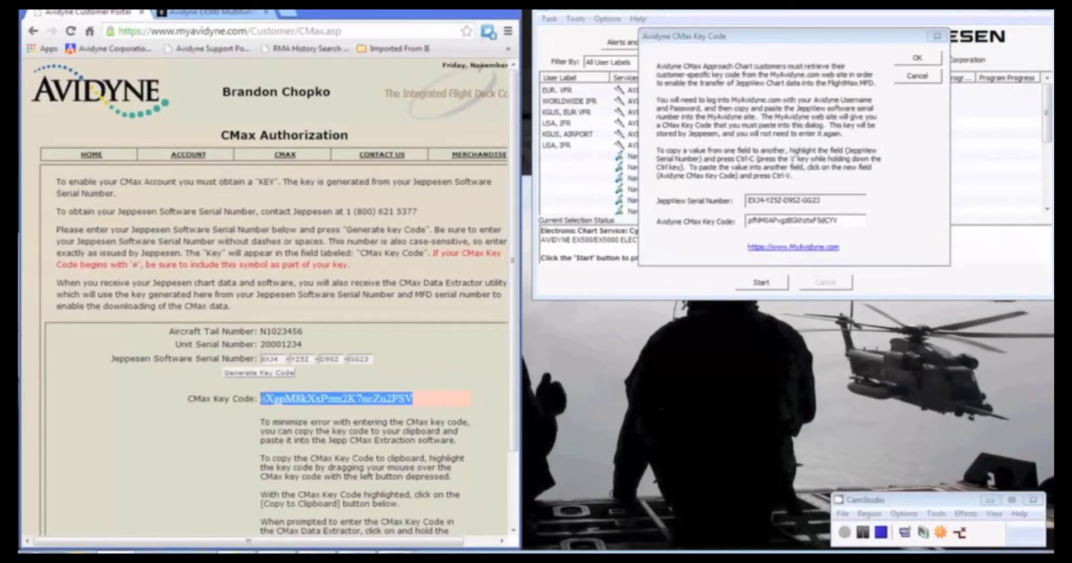
pyautogui.doubleClick(846, 222)
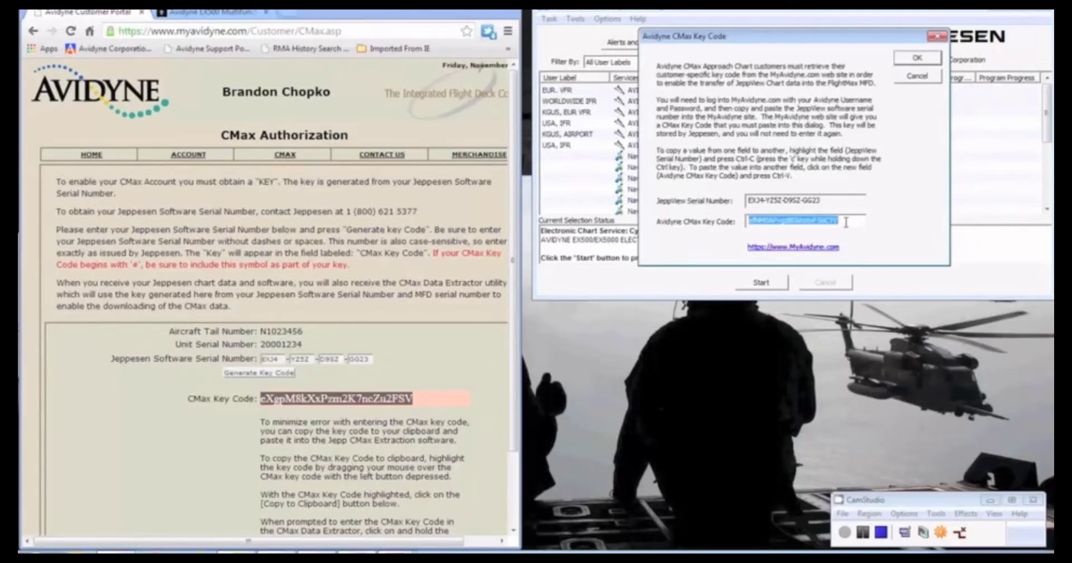
pyautogui.hotkey('ctrl', 'v')
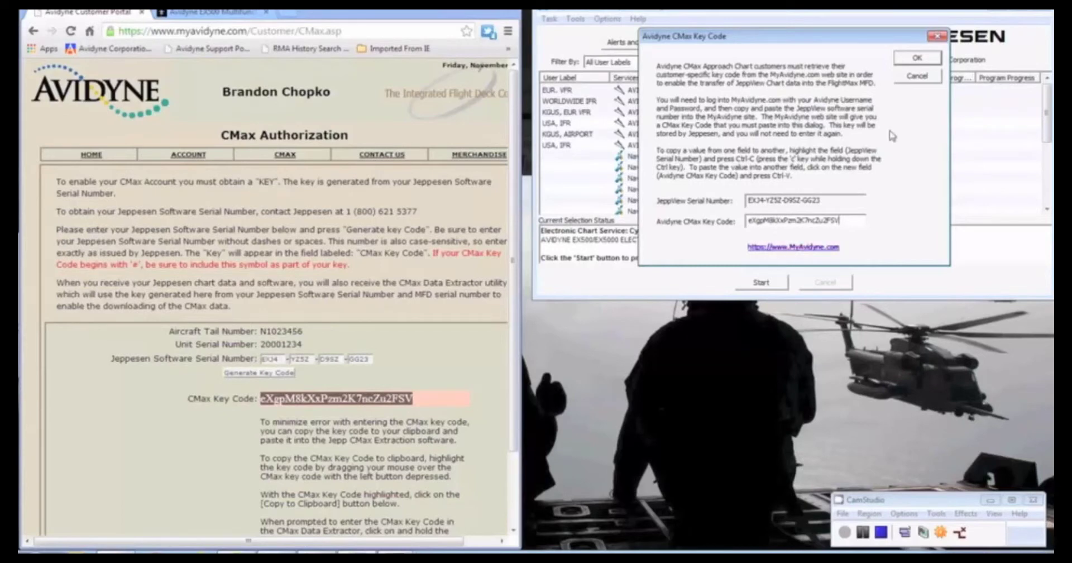
pyautogui.click(930, 61)
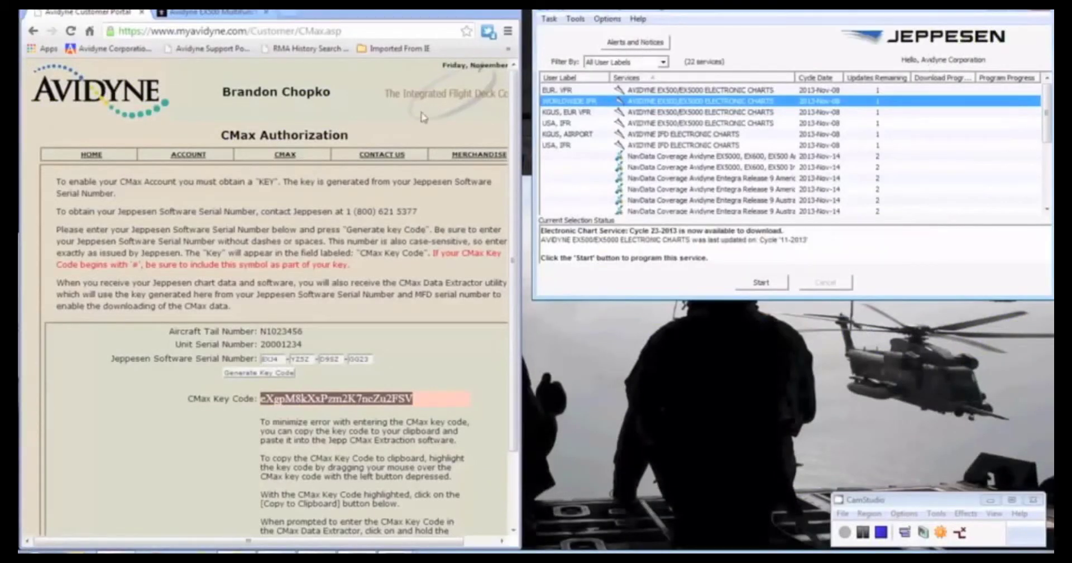
# Select the WORLDWIDE IFR chart service and start programming it
pyautogui.click(328, 292)
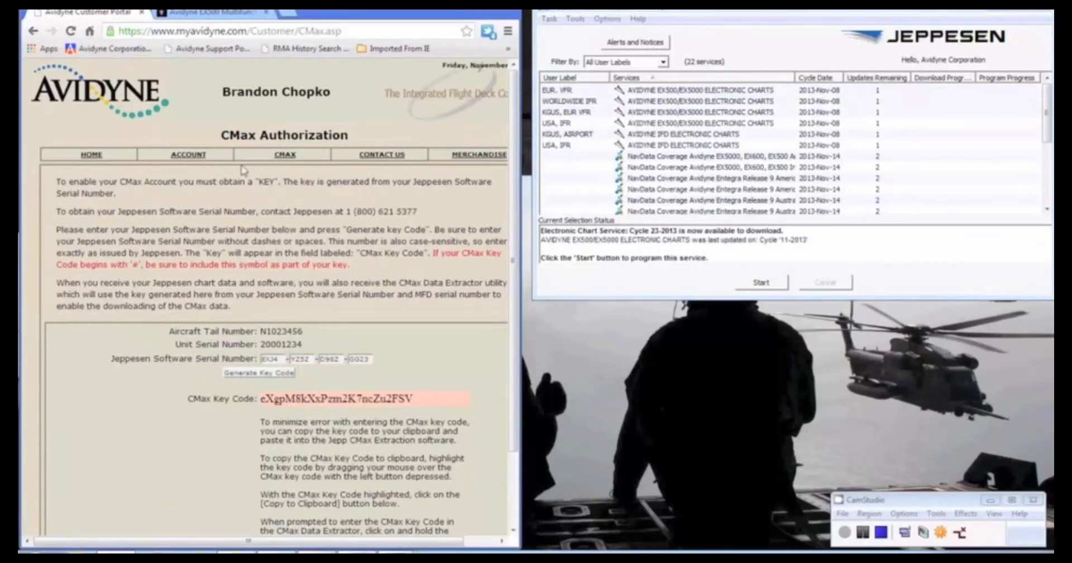
pyautogui.moveTo(211, 180)
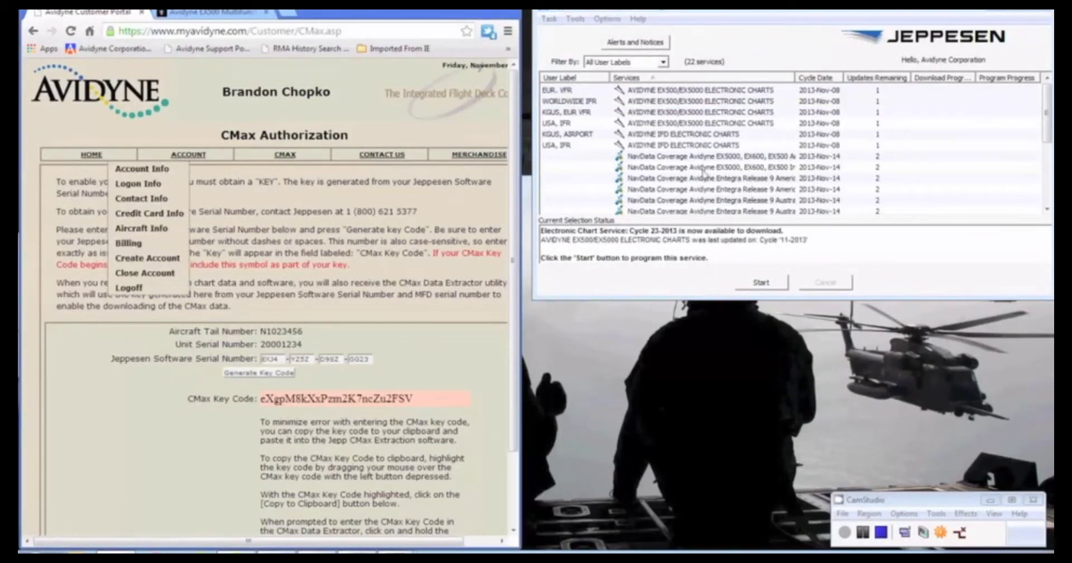
pyautogui.click(758, 104)
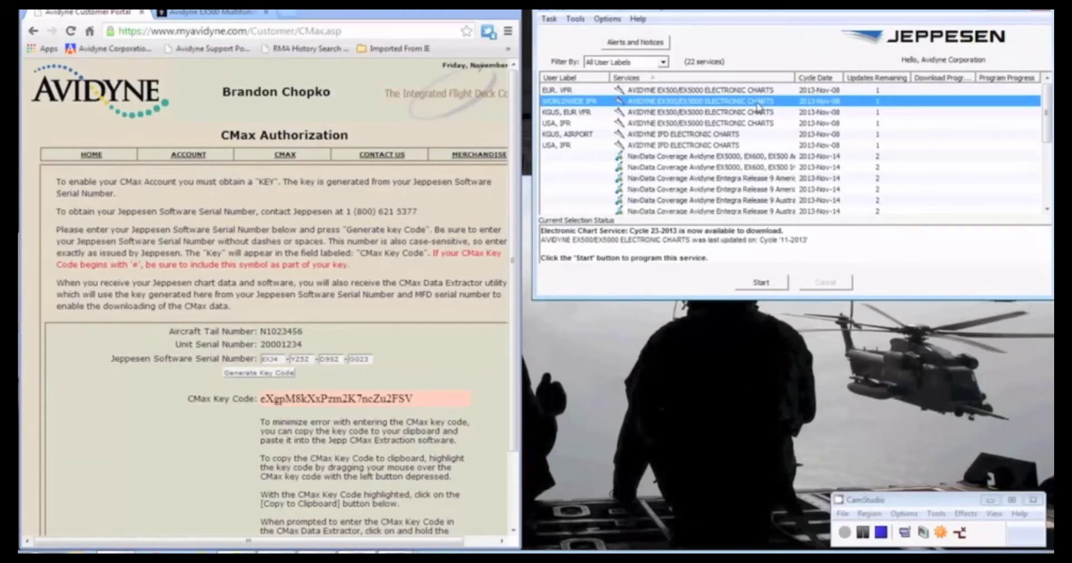
pyautogui.click(762, 281)
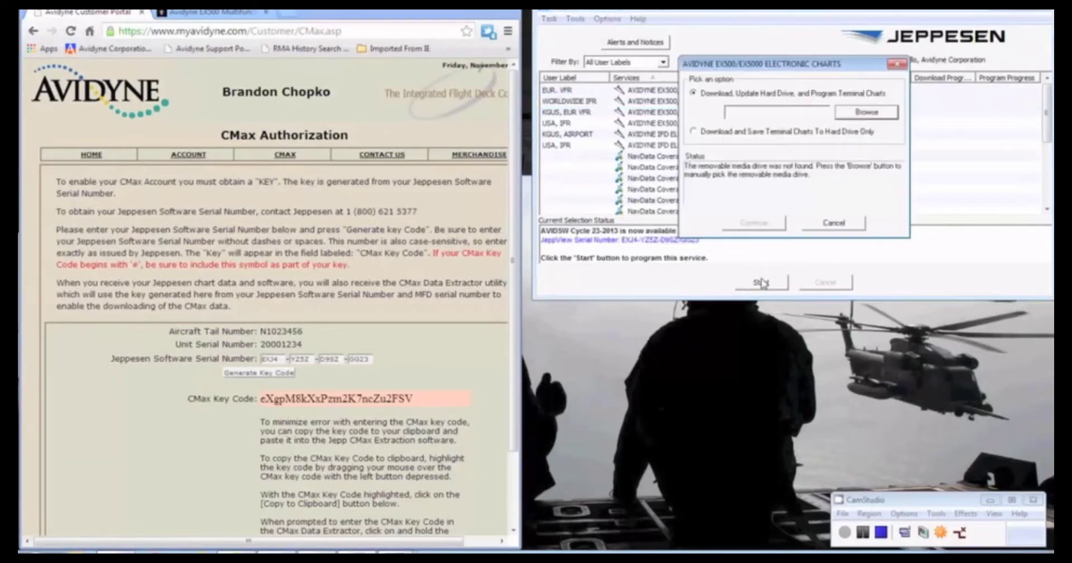
# Set Removable Disk (E:) as the chart destination and continue the download
pyautogui.click(870, 114)
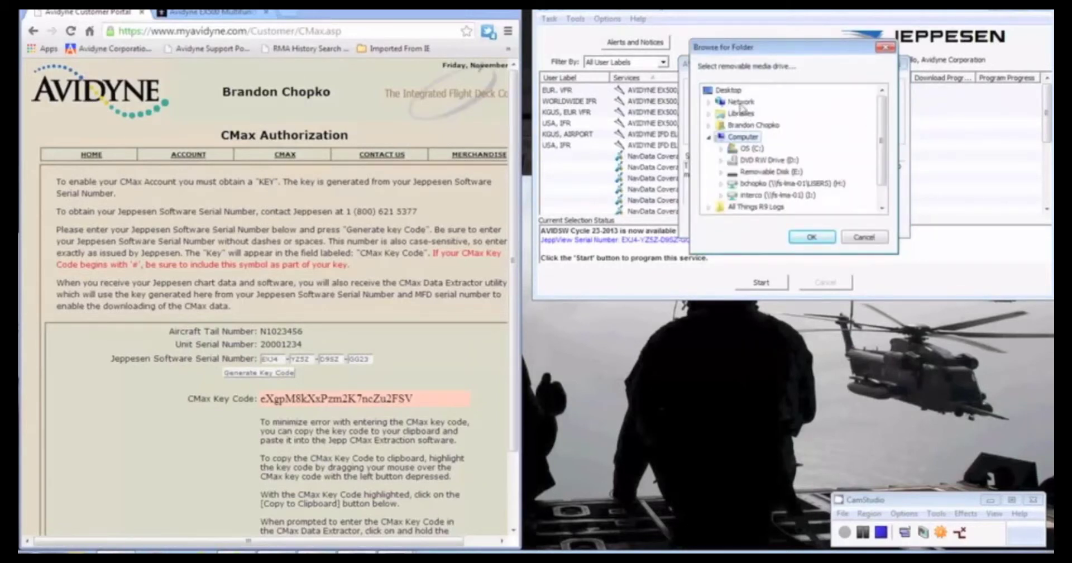
pyautogui.click(766, 172)
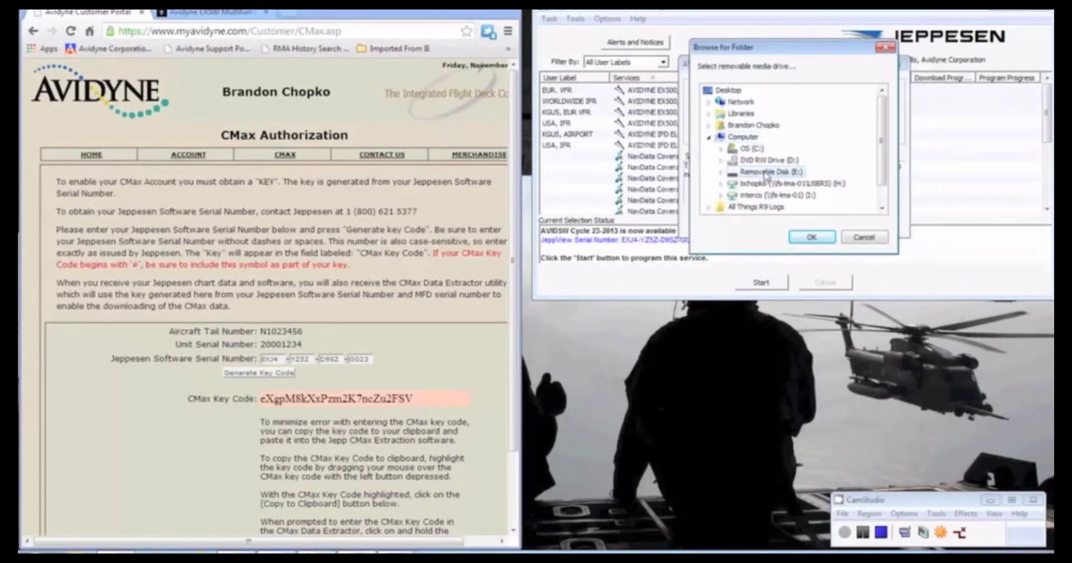
pyautogui.click(821, 241)
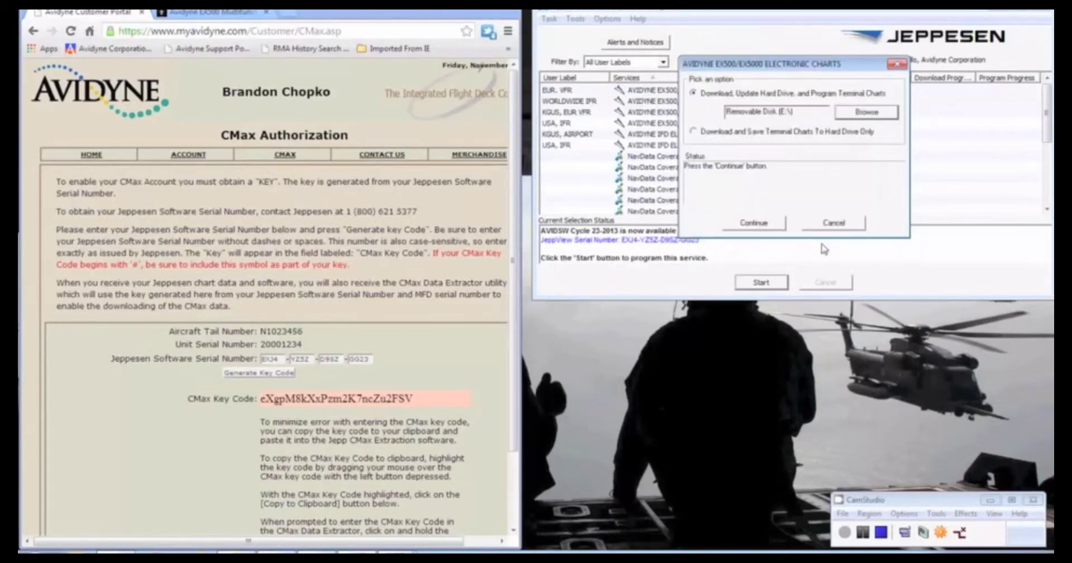
pyautogui.click(763, 224)
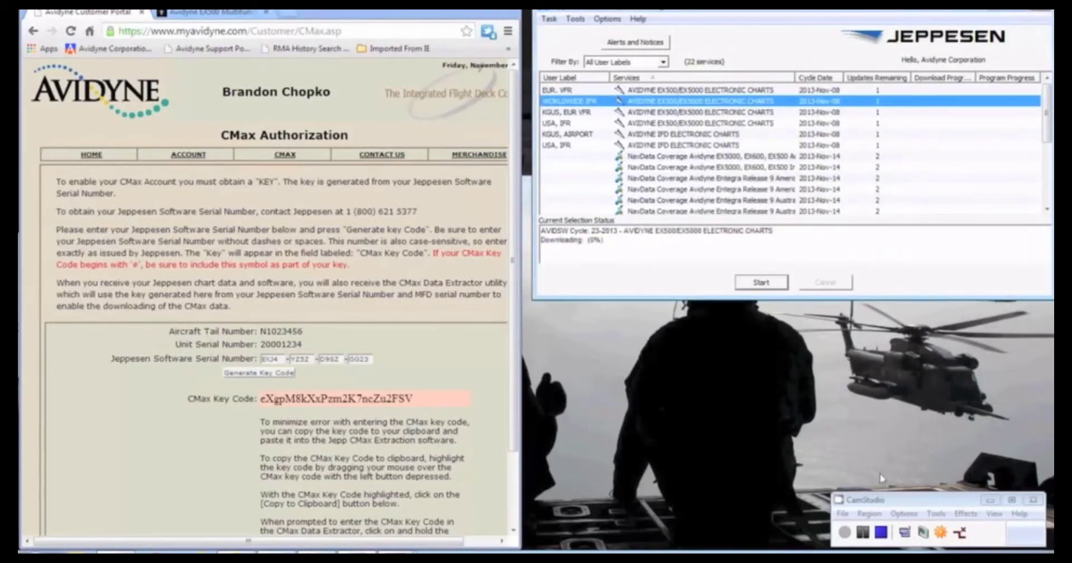
pyautogui.click(844, 533)
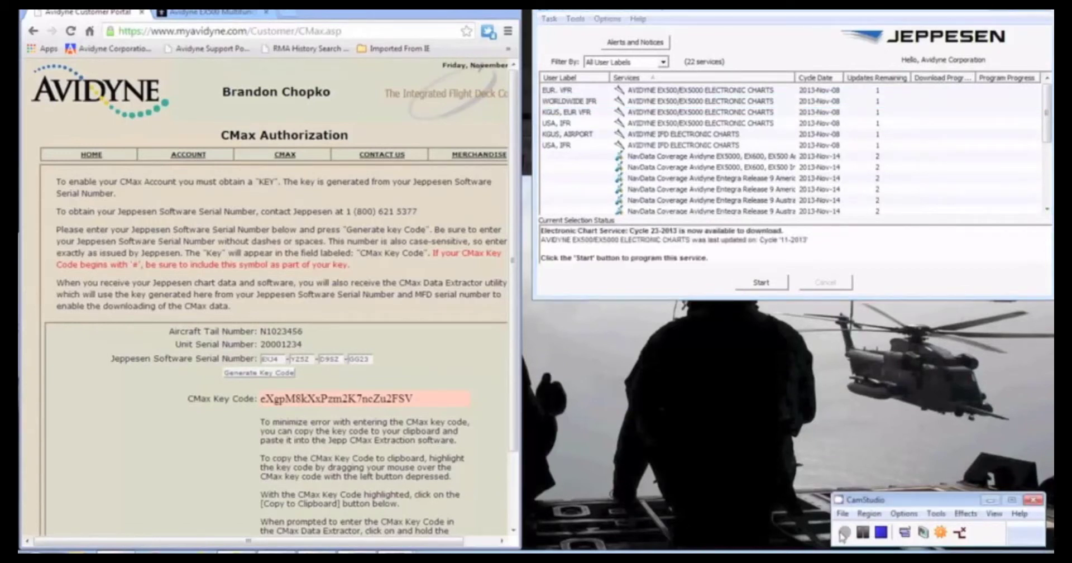